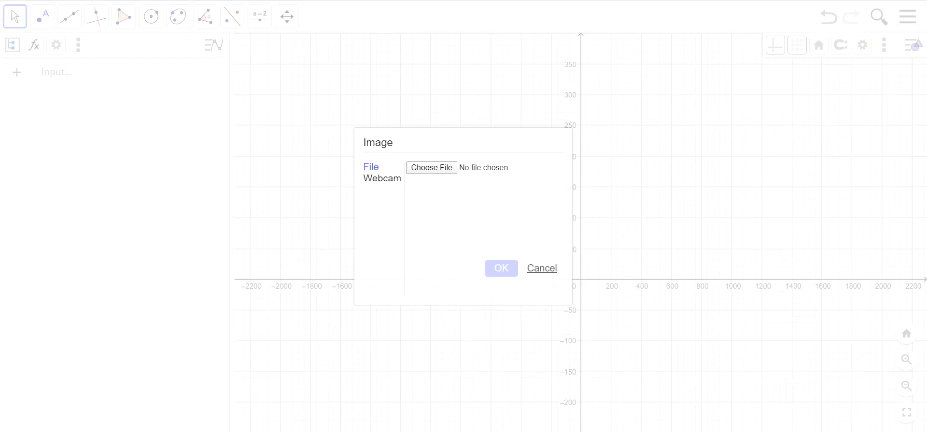
Step: Insert the image file "Golden gate bridge example" into the graphics view
click(431, 168)
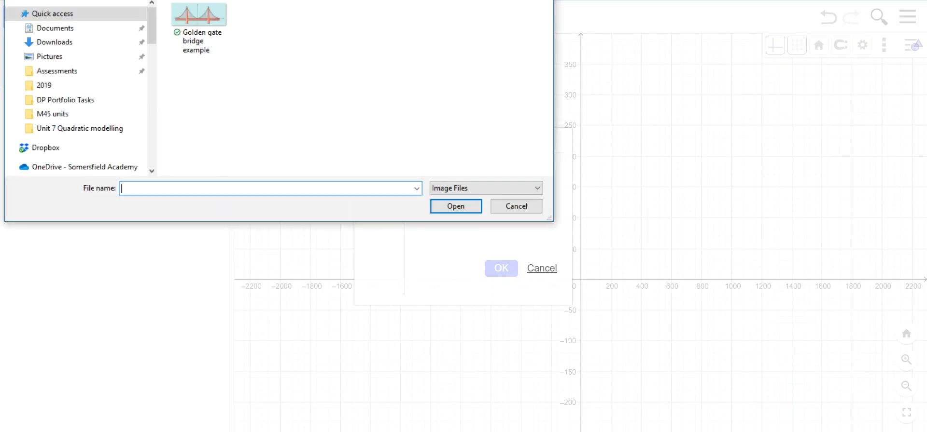
click(199, 29)
click(456, 206)
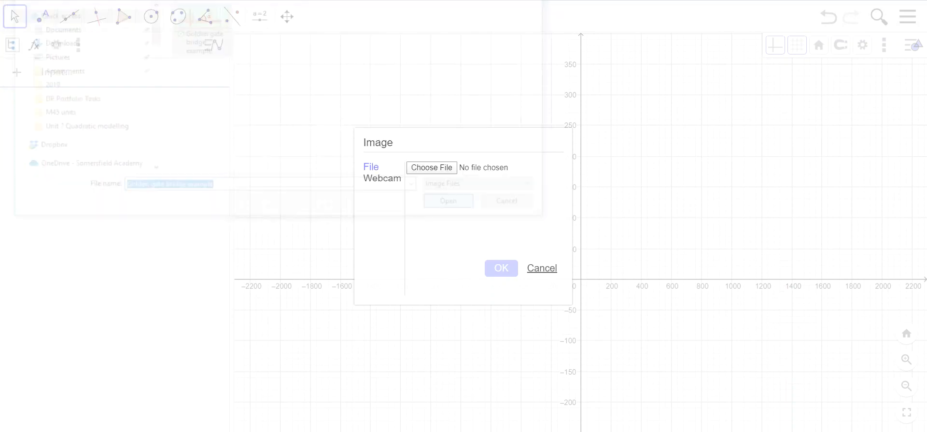
click(501, 269)
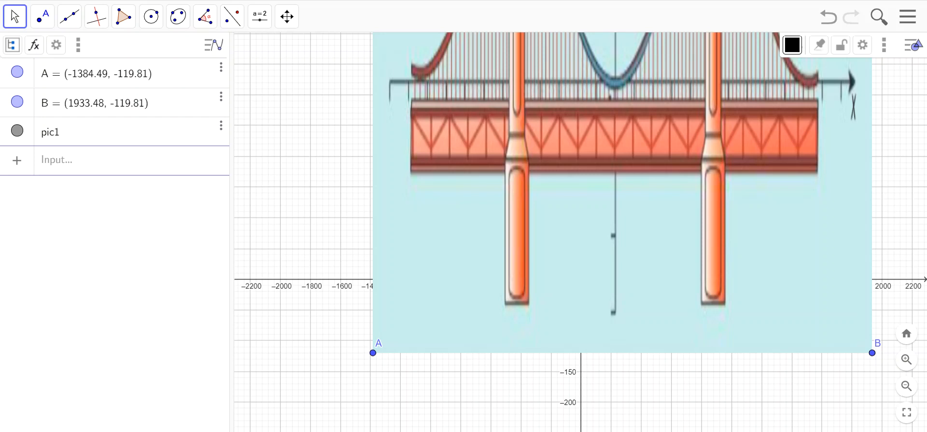
Step: Turn on Center Image for the bridge picture and set its center to the origin by entering 0
click(862, 45)
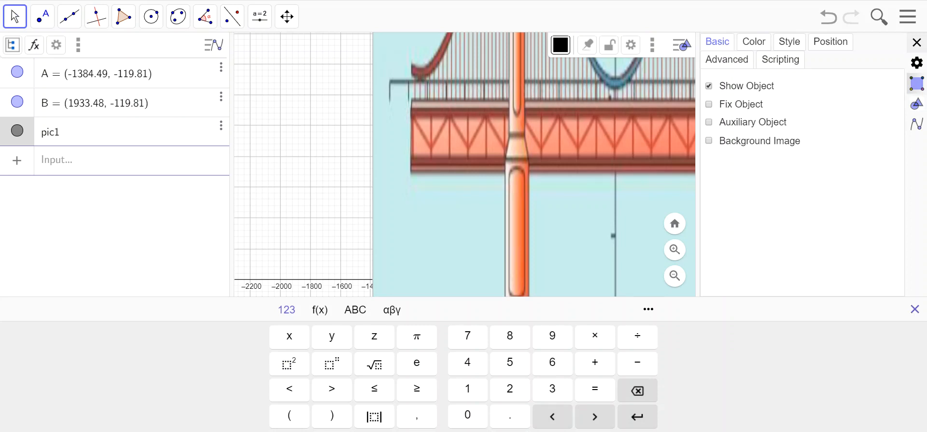
click(914, 309)
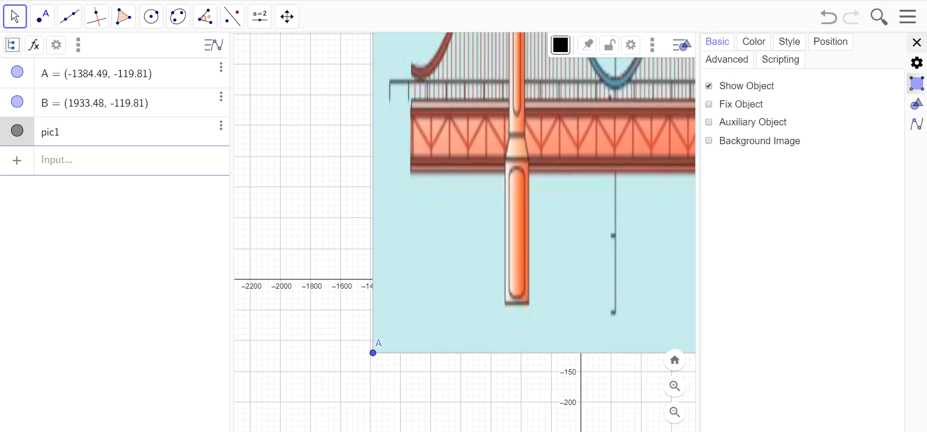
click(830, 42)
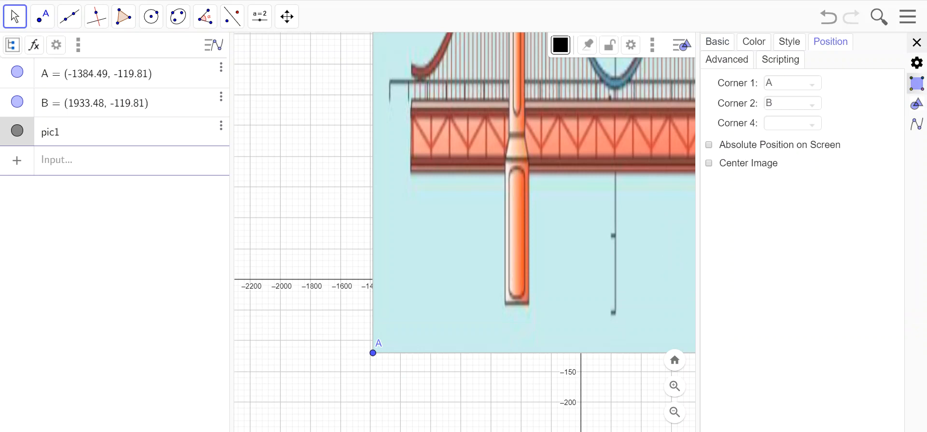
click(709, 163)
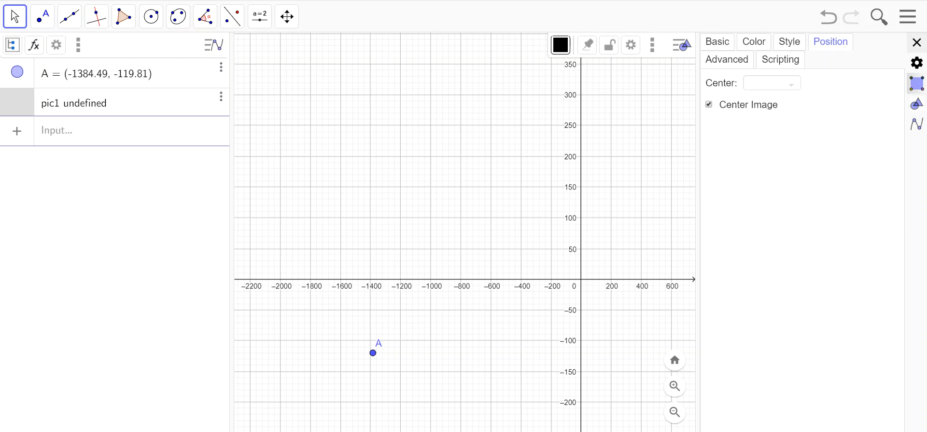
click(767, 83)
text(0)
key(Return)
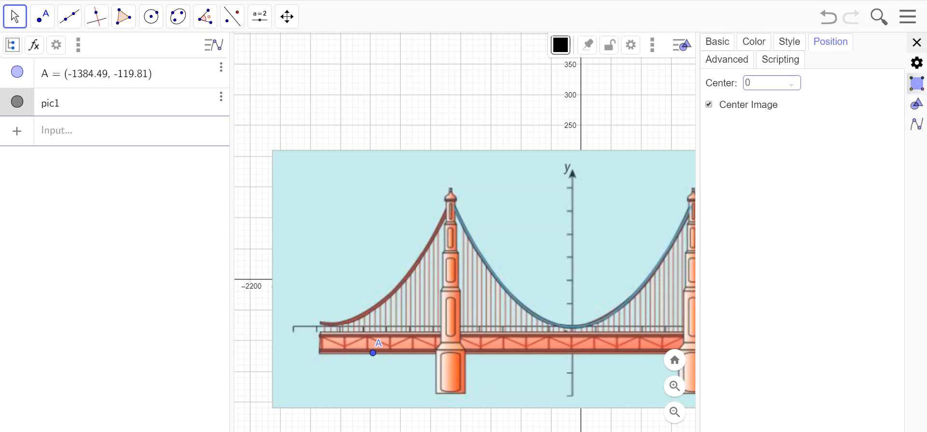
click(916, 43)
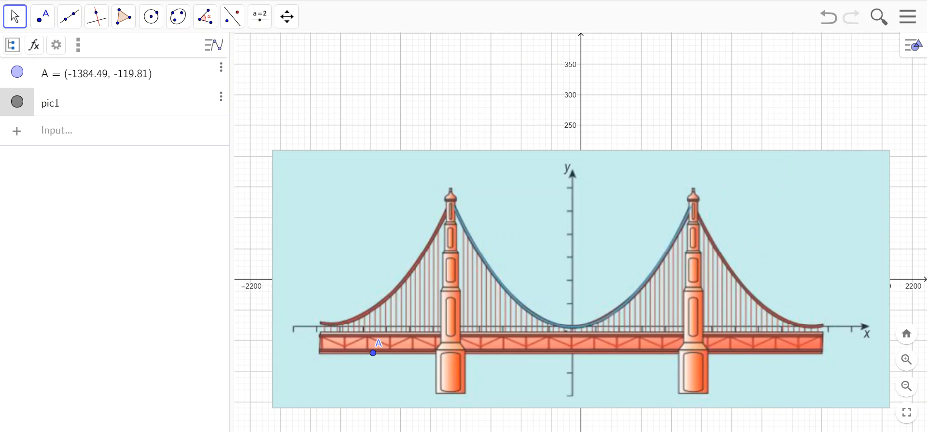
Step: Delete the leftover corner point A, keeping the bridge picture
click(828, 18)
click(144, 74)
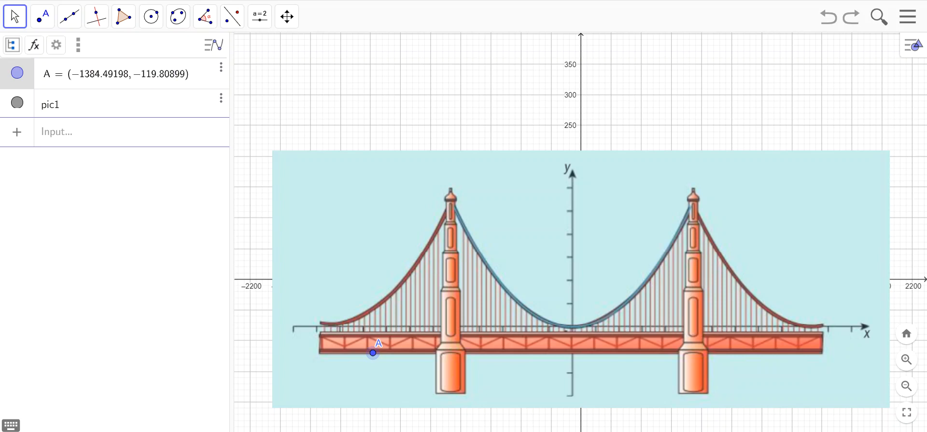
click(220, 67)
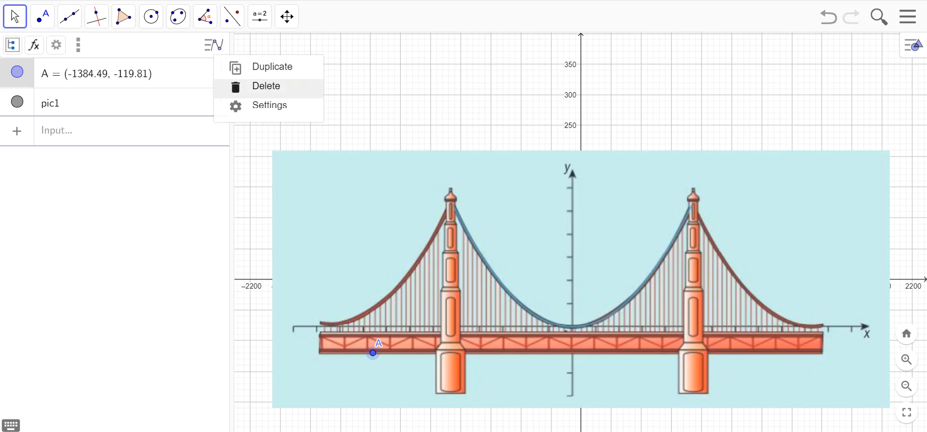
click(263, 85)
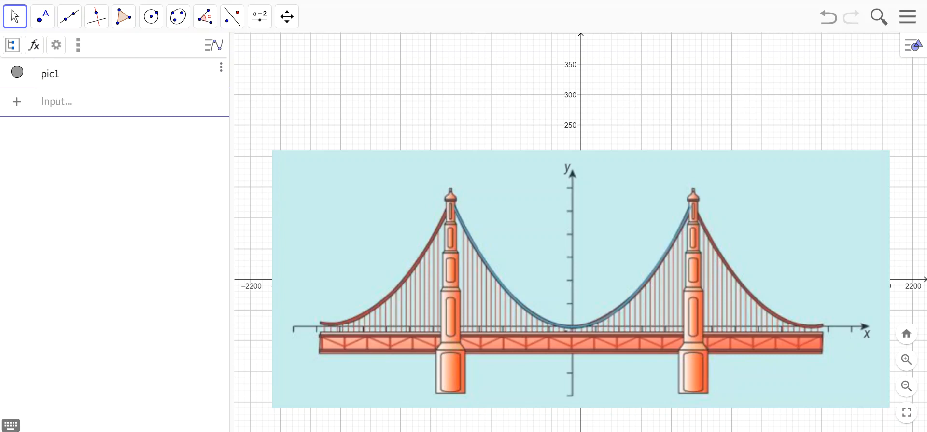
Step: Turn off Center Image for the bridge picture and move the picture over the graph's axes
click(580, 279)
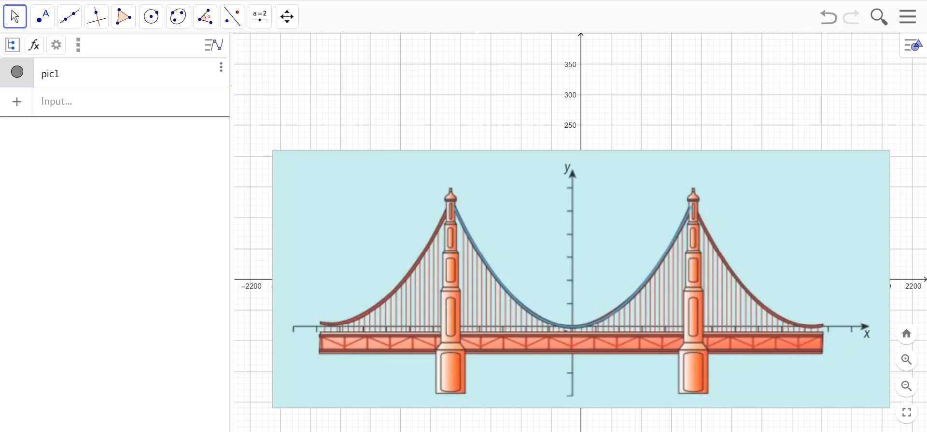
click(913, 45)
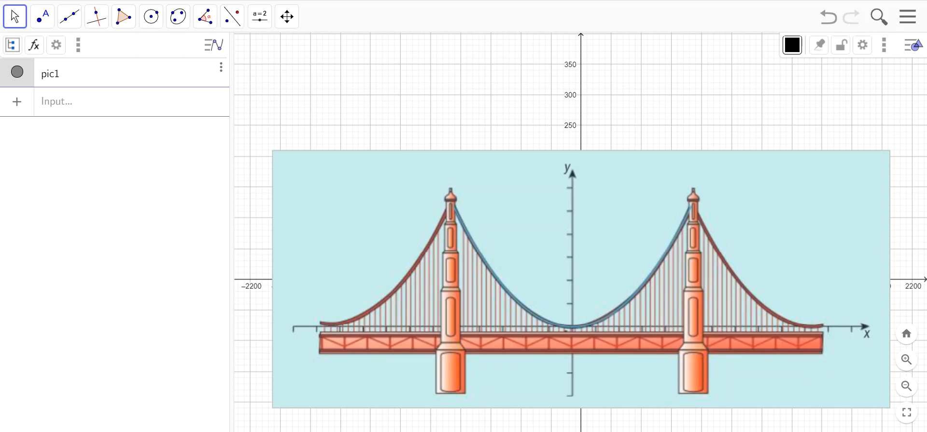
click(862, 45)
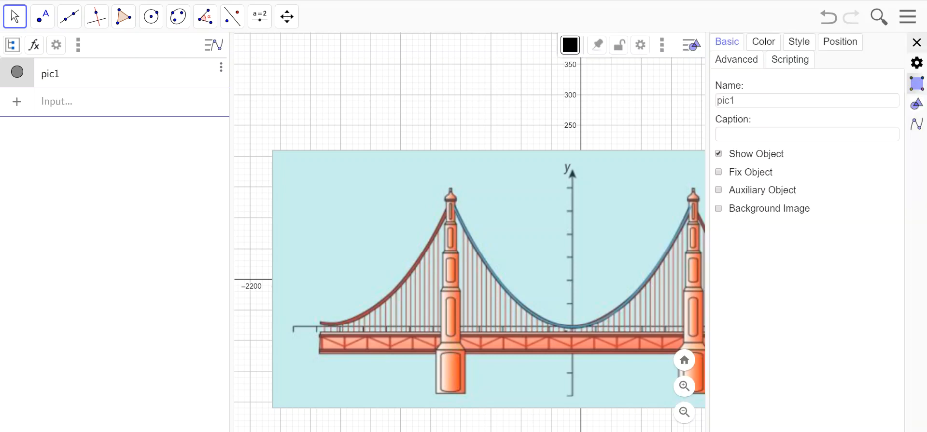
click(840, 42)
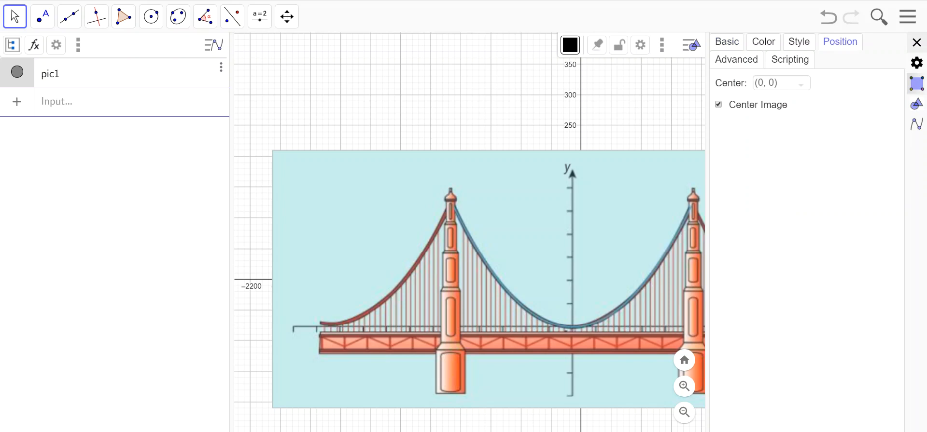
click(719, 105)
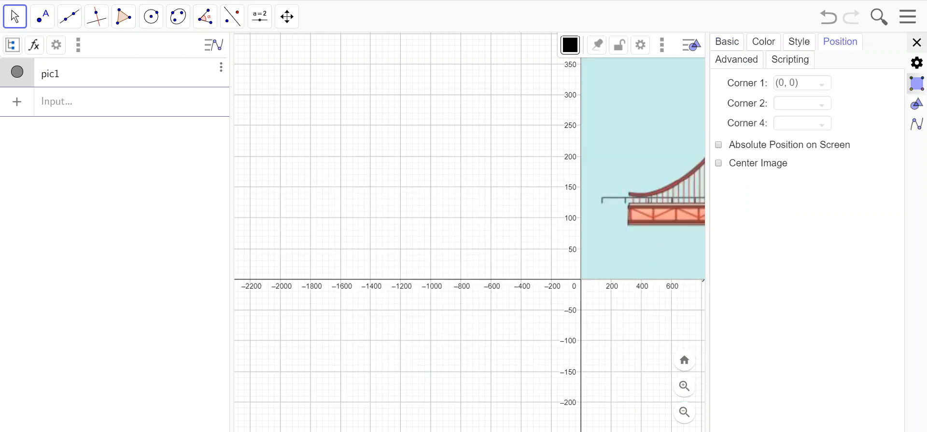
click(916, 43)
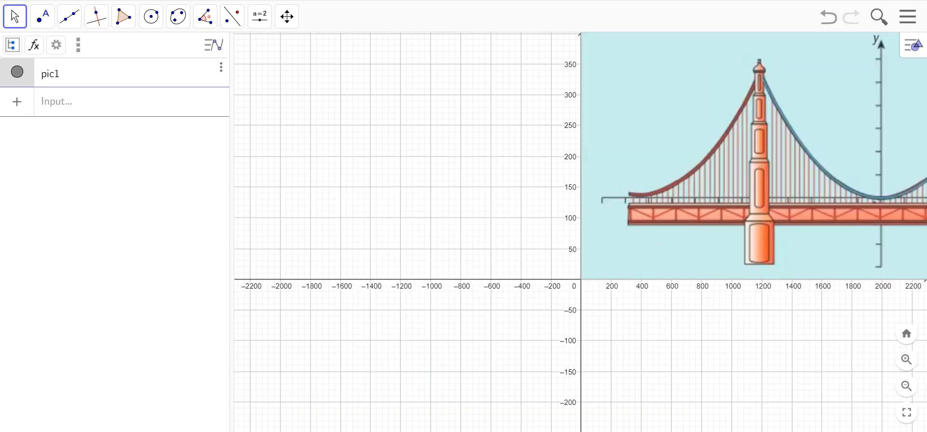
drag(830, 154, 514, 226)
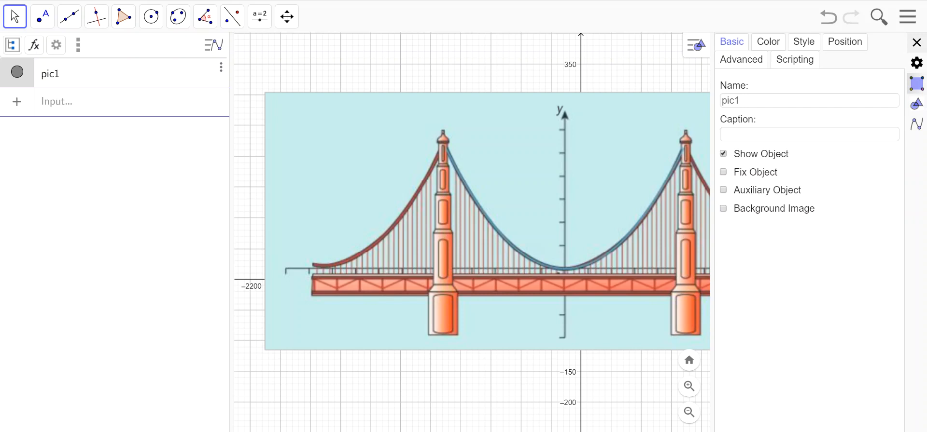
Step: Lower the picture's opacity to about a third and align its drawn y-axis with the graph's vertical axis
click(768, 42)
drag(849, 82, 802, 82)
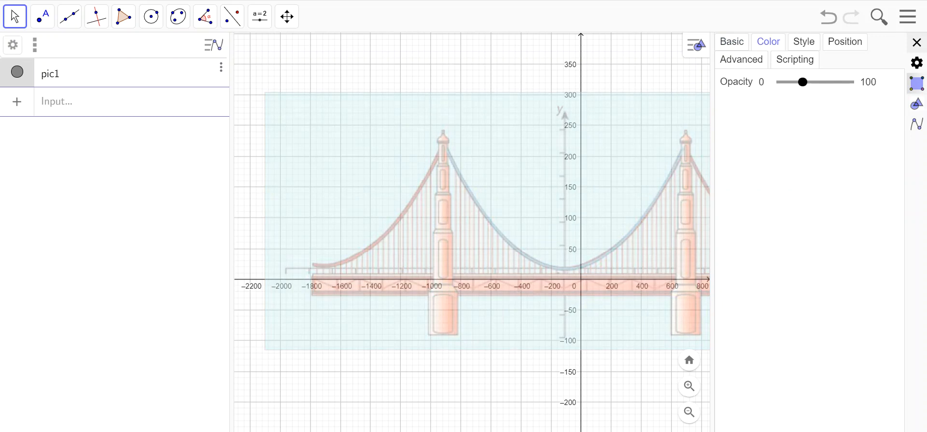
click(916, 43)
mouse_move(565, 222)
mouse_down()
mouse_move(581, 218)
mouse_move(576, 244)
mouse_move(580, 227)
mouse_up()
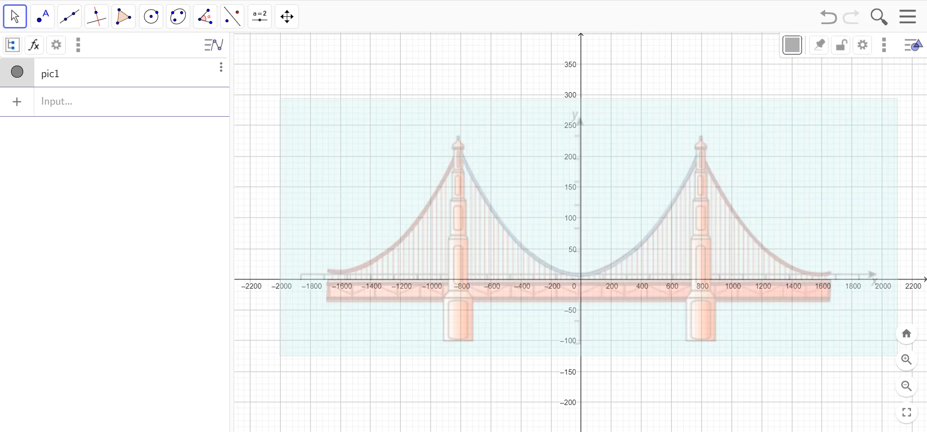
key(Right)
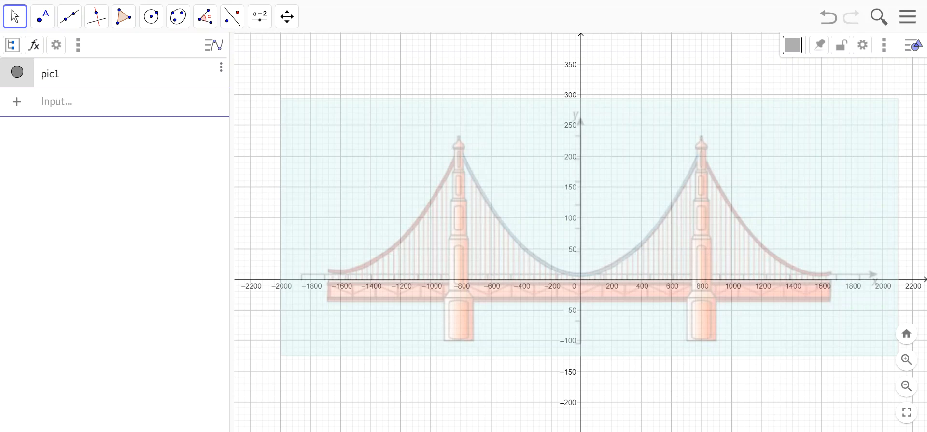
Step: Raise the bridge picture's opacity to 100, then reduce it to slightly more than half
click(862, 45)
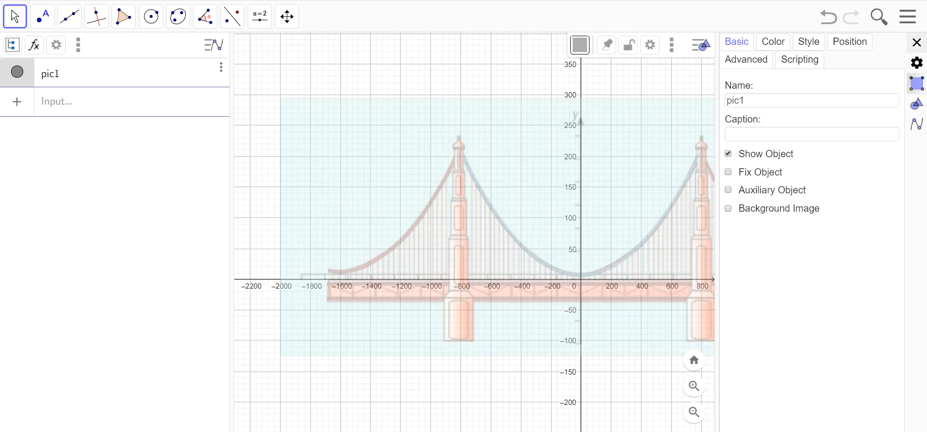
click(773, 42)
drag(807, 82, 853, 82)
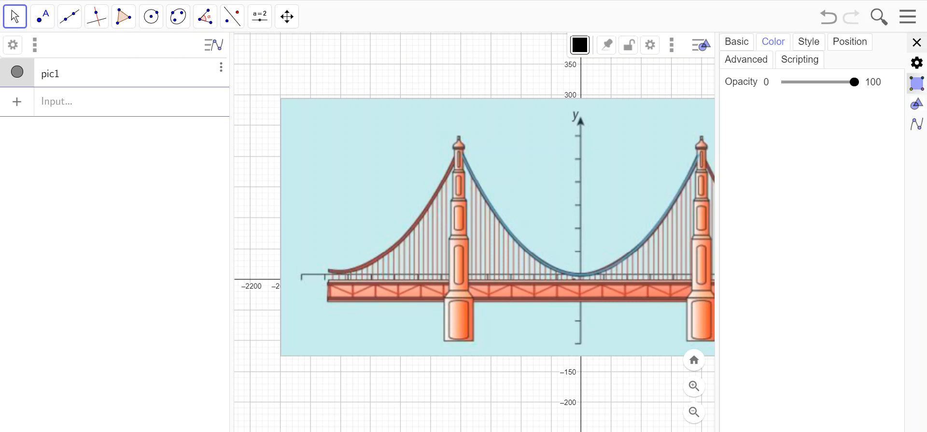
drag(854, 82, 824, 82)
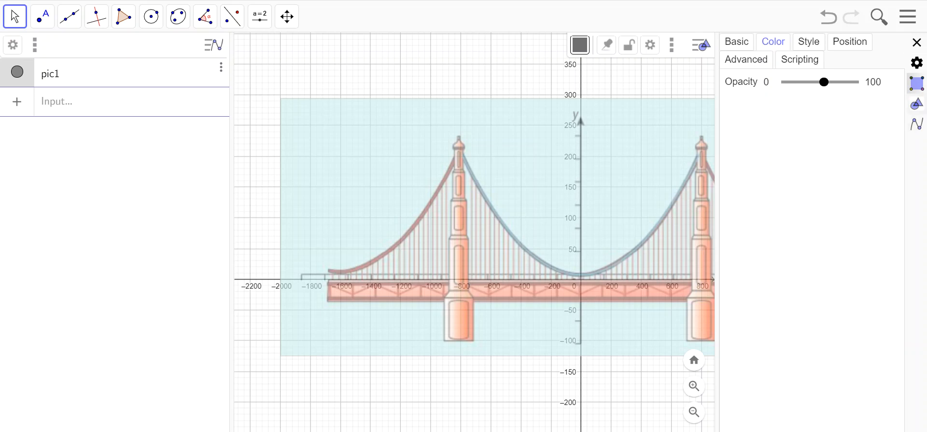
Step: Open the graphics view settings and graph the horizontal line y = 227 as a tower-height reference
click(916, 104)
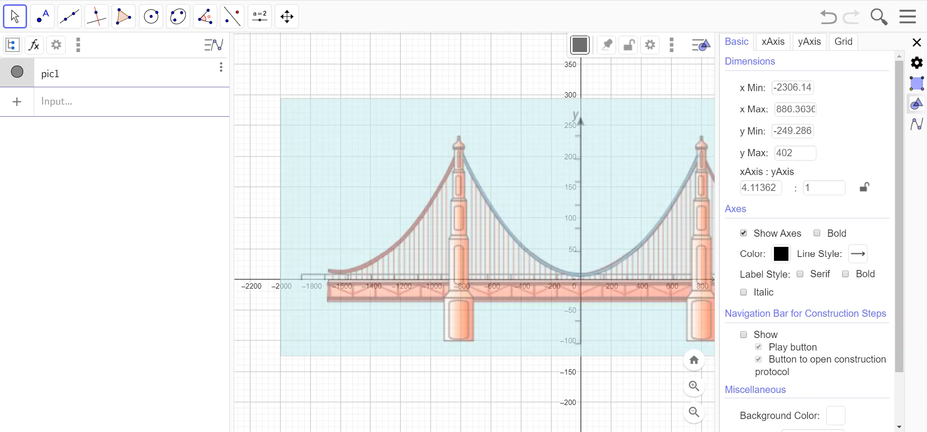
click(130, 102)
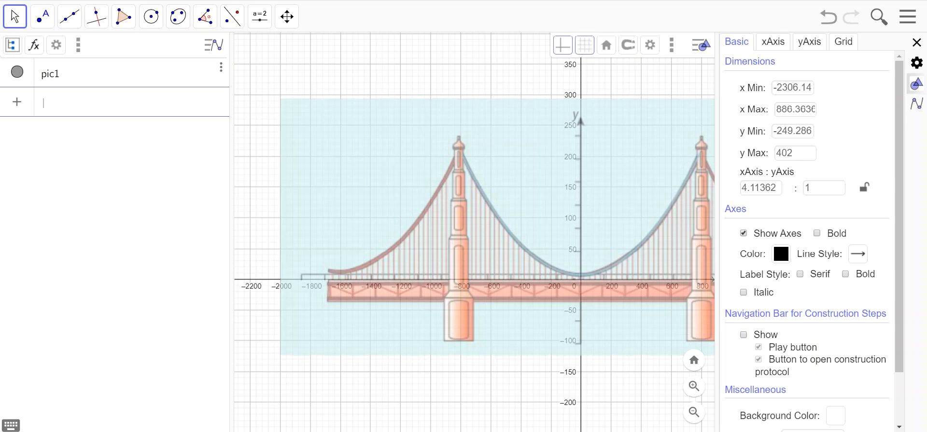
text(y = 22)
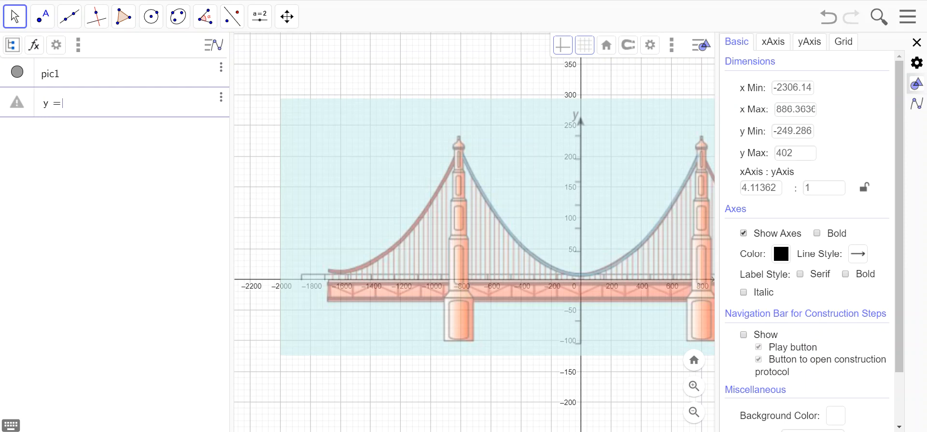
text(7)
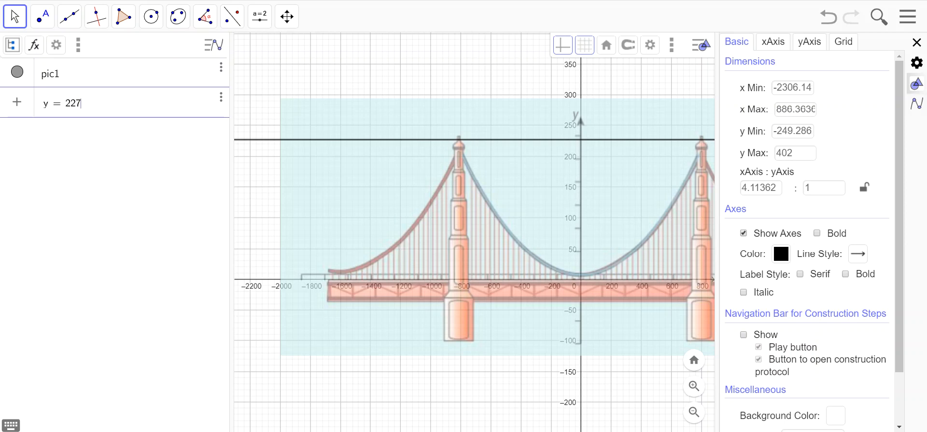
Step: Adjust the graphics view's y Max, trying 400 and 380 before setting it to 390
click(797, 154)
key(BackSpace)
text(0)
key(Return)
key(BackSpace)
key(BackSpace)
key(BackSpace)
text(380)
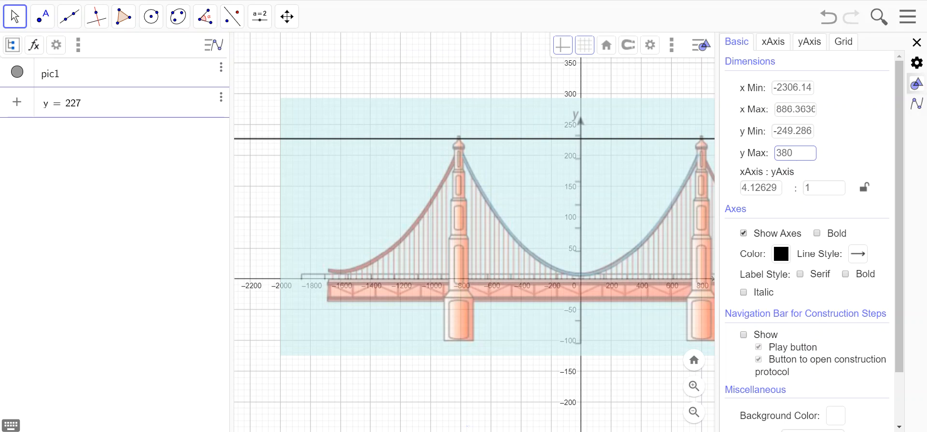
key(Return)
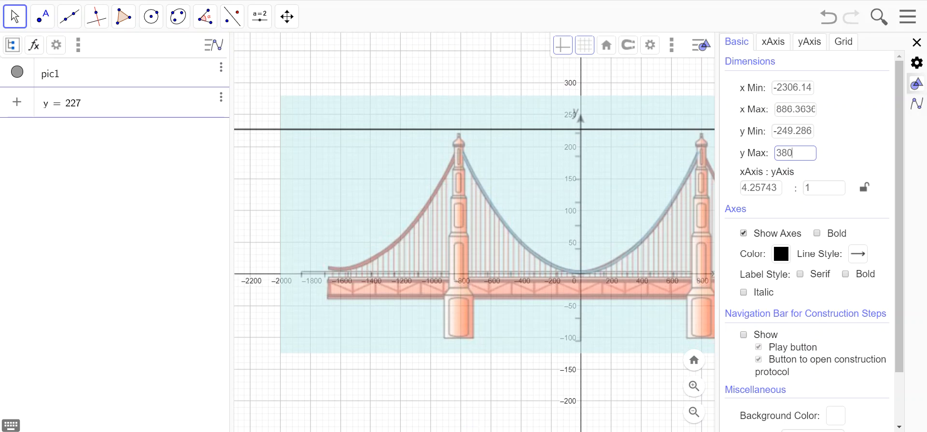
key(BackSpace)
key(BackSpace)
text(90)
key(Return)
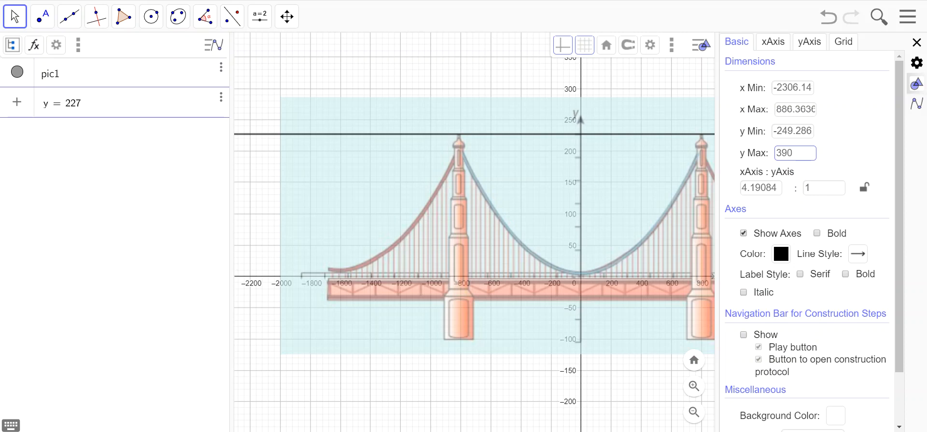
Step: Set the graphics view's y Min to -250
click(792, 132)
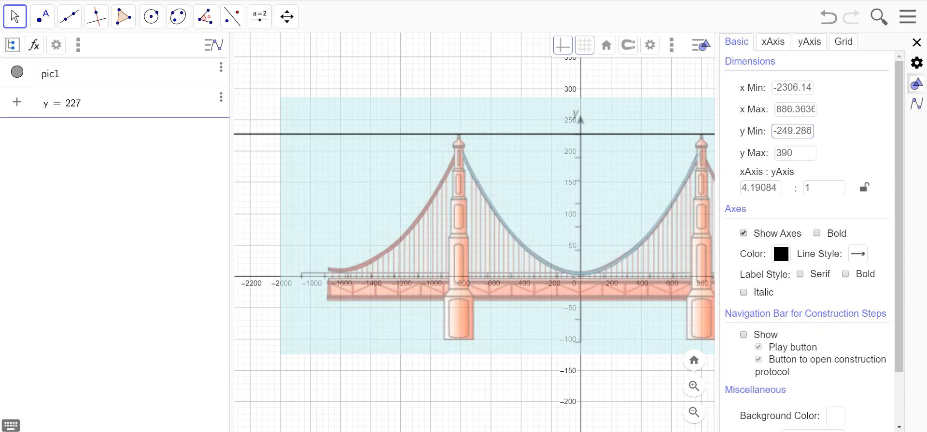
key(Right)
key(Right)
key(BackSpace)
key(BackSpace)
key(BackSpace)
key(BackSpace)
key(BackSpace)
key(BackSpace)
key(Delete)
text(50)
key(Return)
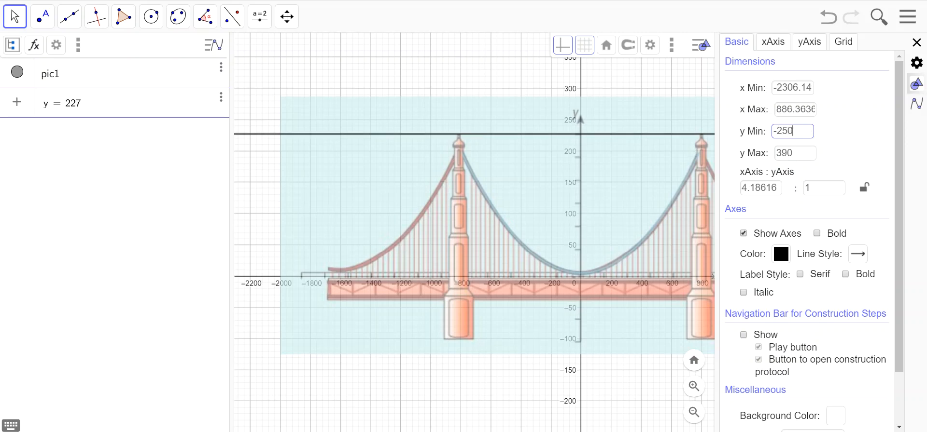
Step: Adjust the graphics view's y Min, trying -252 and entering -255
key(BackSpace)
text(2)
key(Return)
key(BackSpace)
text(5)
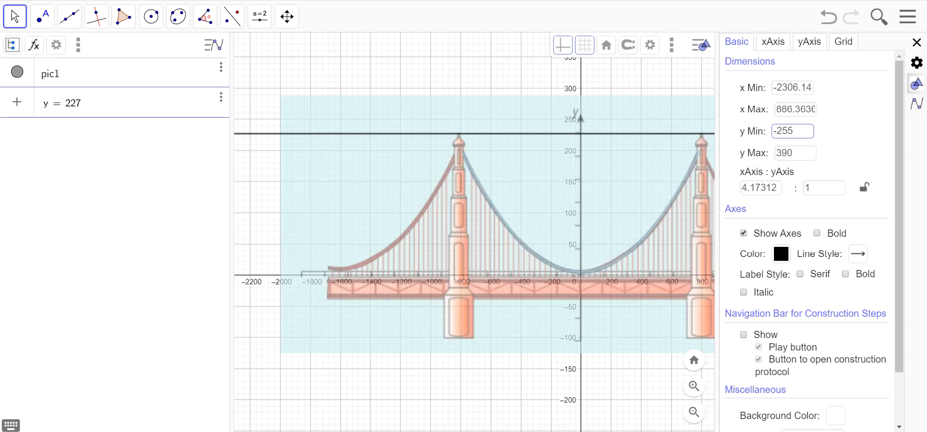
key(Return)
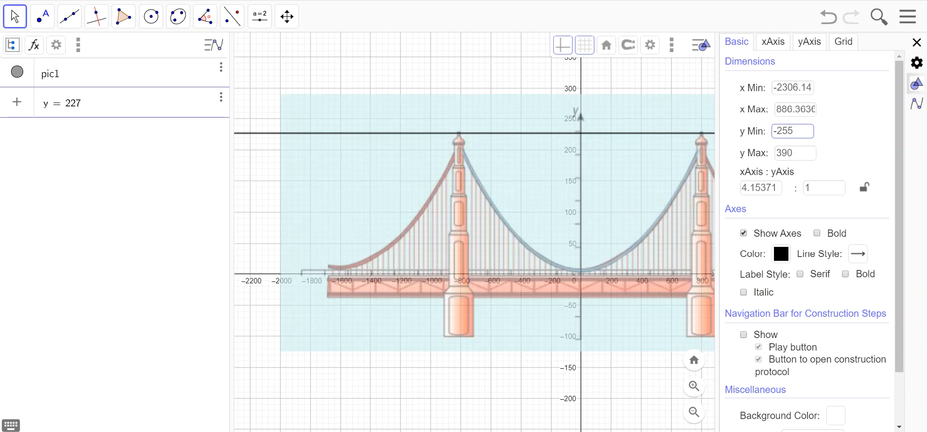
Step: Try a y Min of -257 before setting it to -260
key(BackSpace)
text(7)
key(Return)
key(BackSpace)
key(BackSpace)
text(60)
key(Return)
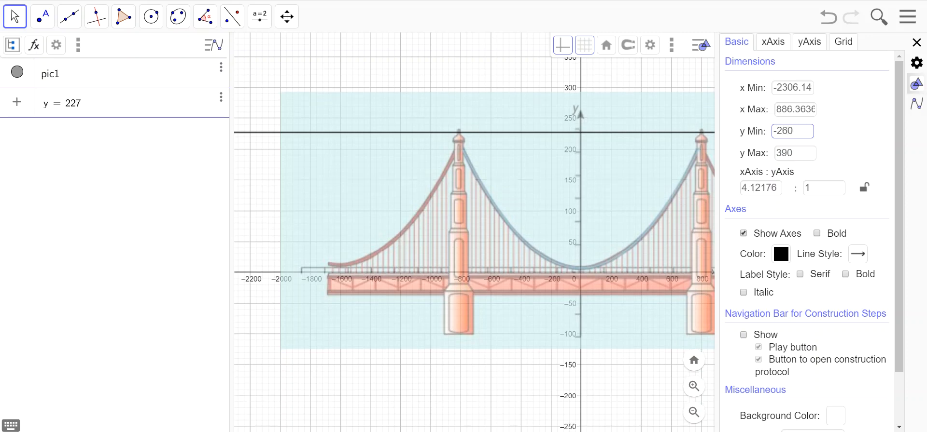
Step: Adjust the graphics view's y Max, trying 387 and 386 before setting it to 382
click(796, 153)
key(BackSpace)
key(BackSpace)
text(87)
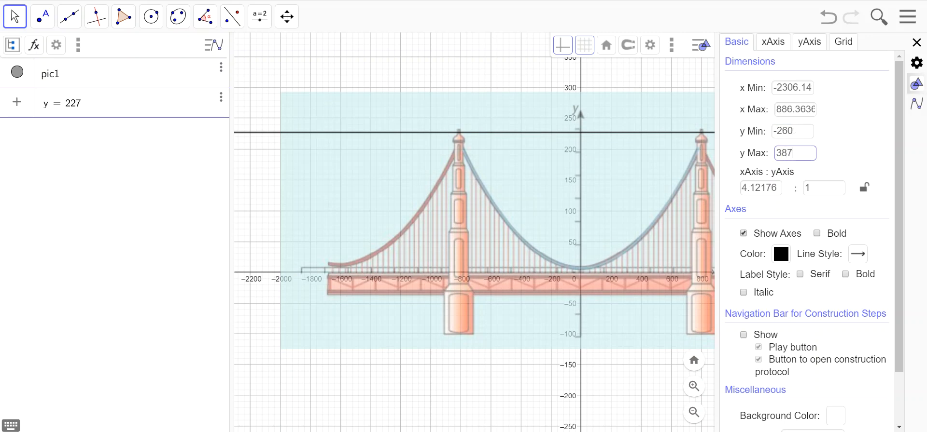
key(Return)
key(BackSpace)
text(6)
key(Return)
key(BackSpace)
key(BackSpace)
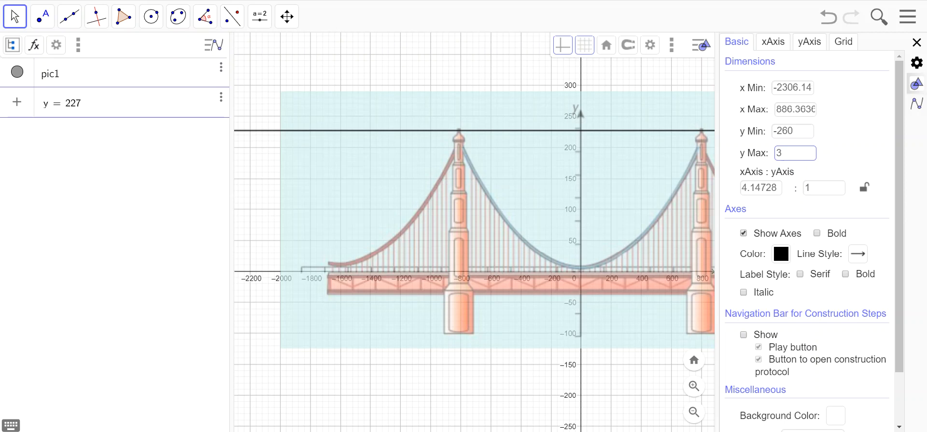
text(82)
key(Return)
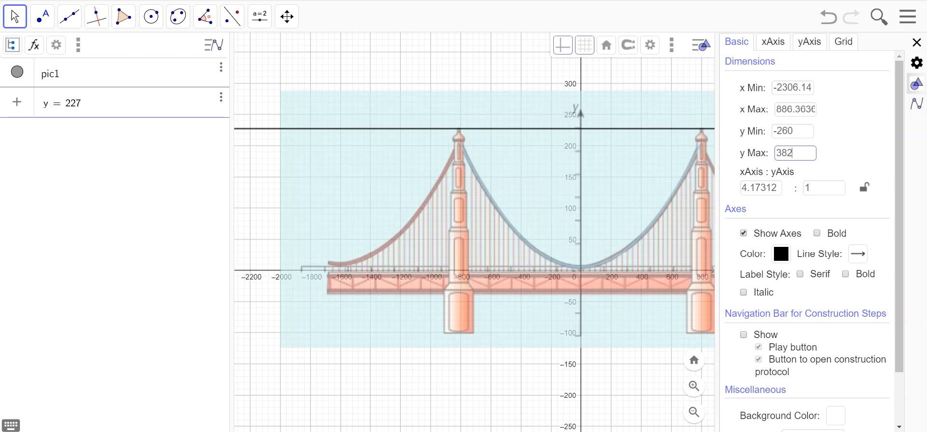
Step: Commit the reference line y = 227 and nudge the bridge picture slightly upward
key(Return)
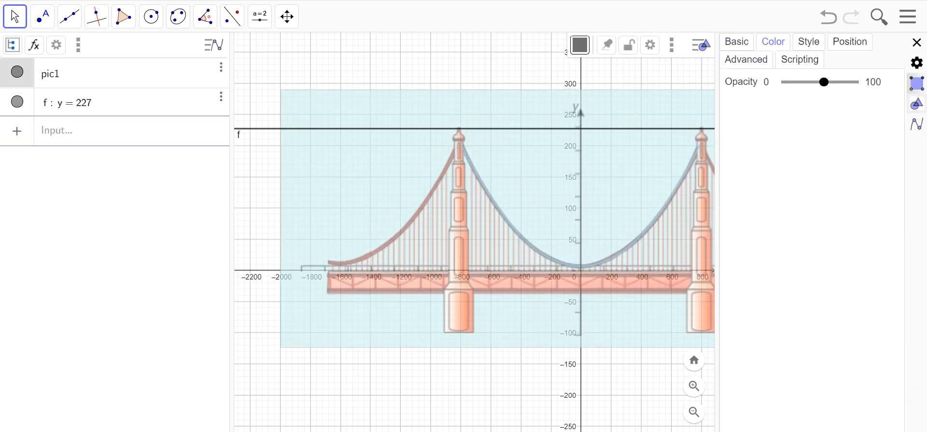
key(Up)
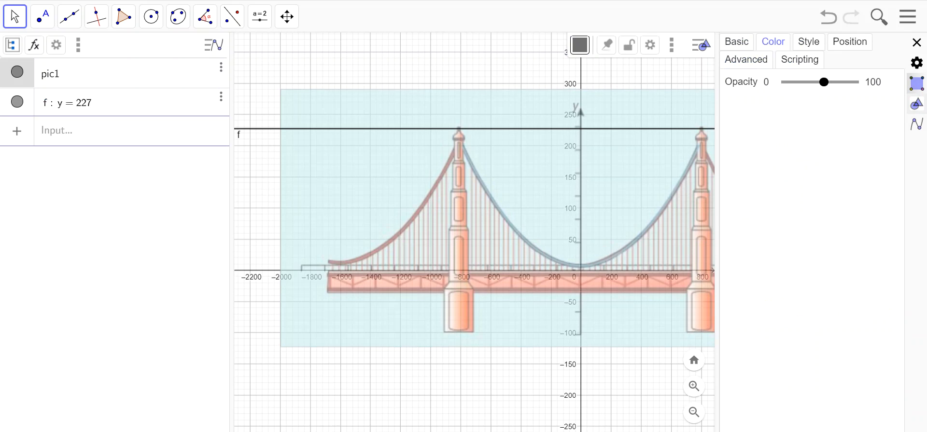
key(Escape)
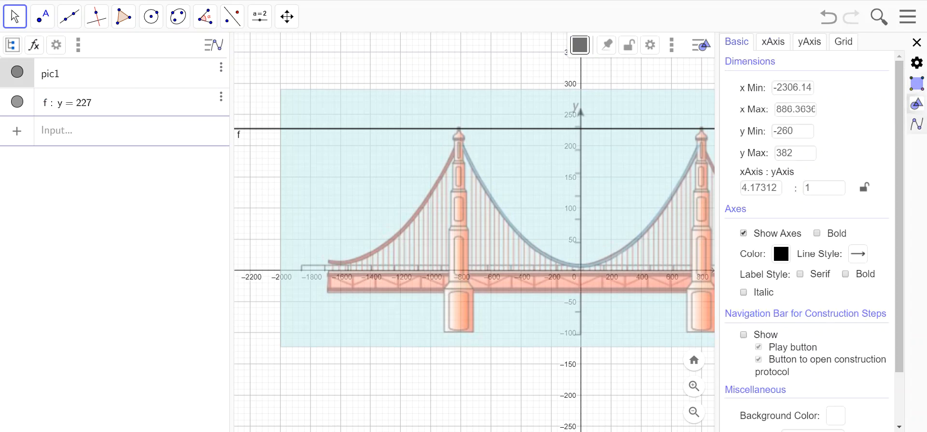
Step: Adjust the graphics view's y Max, trying 380 before setting it to 379
click(801, 153)
key(BackSpace)
text(0)
key(Return)
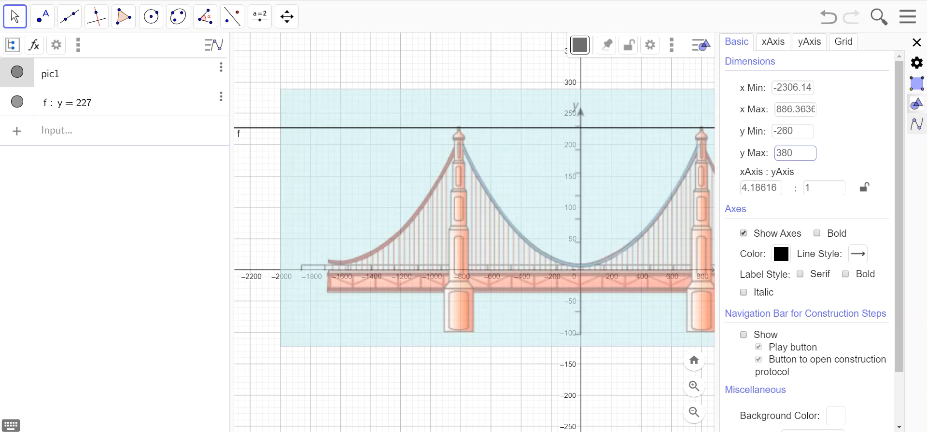
key(BackSpace)
key(BackSpace)
text(79)
key(Return)
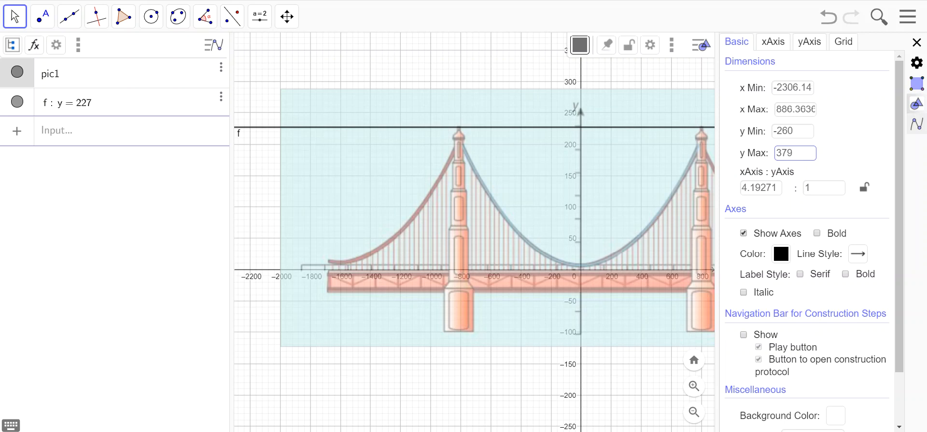
key(Escape)
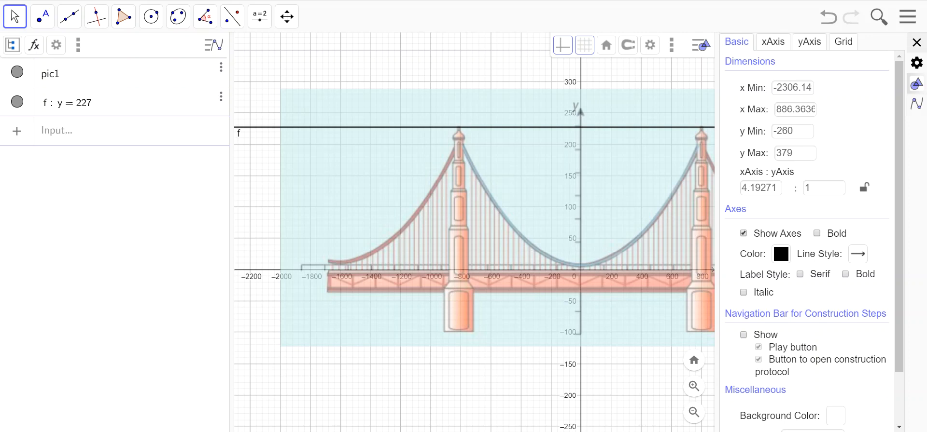
Step: Set the graphics view's x Min to -2000 and x Max to 2000
click(788, 87)
key(BackSpace)
key(BackSpace)
key(BackSpace)
key(BackSpace)
key(BackSpace)
key(BackSpace)
key(BackSpace)
text(73)
key(Delete)
key(Delete)
text(000)
key(Return)
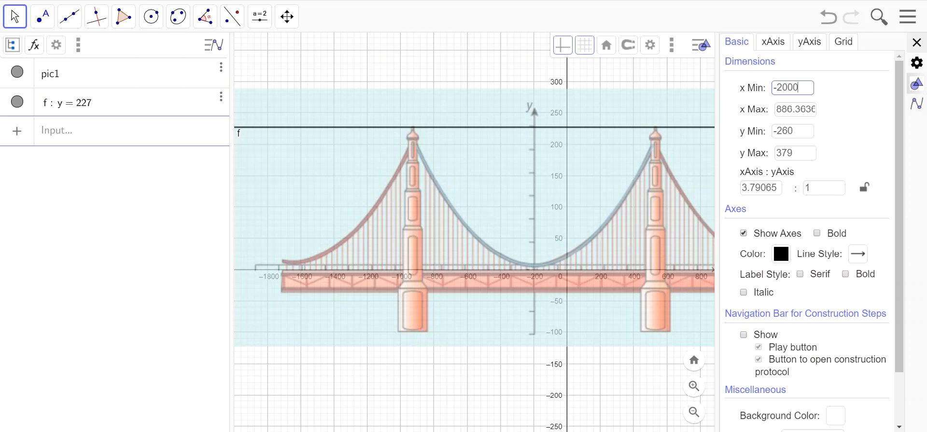
key(Tab)
text(2000)
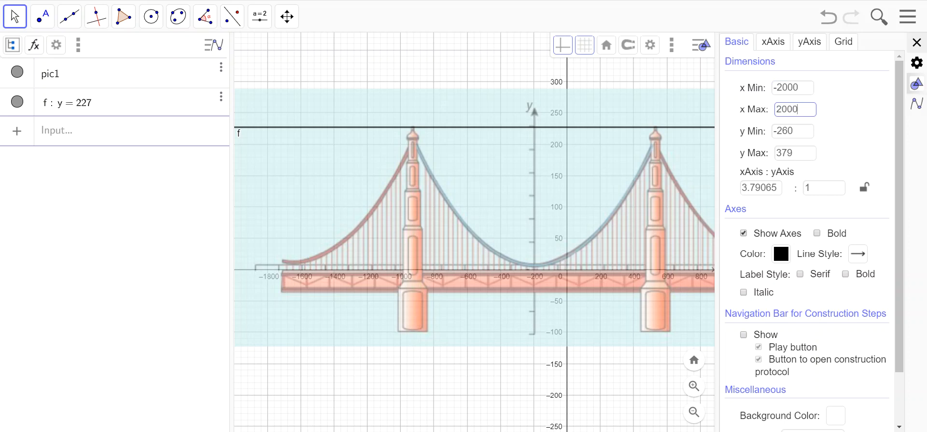
key(Return)
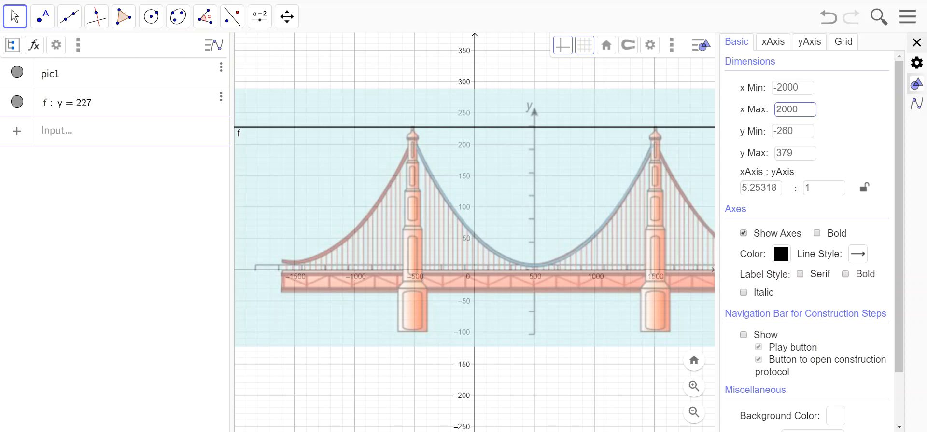
Step: Undo the axis-range changes and the y = 227 line, and raise the bridge picture's opacity to 100
key(ctrl+z)
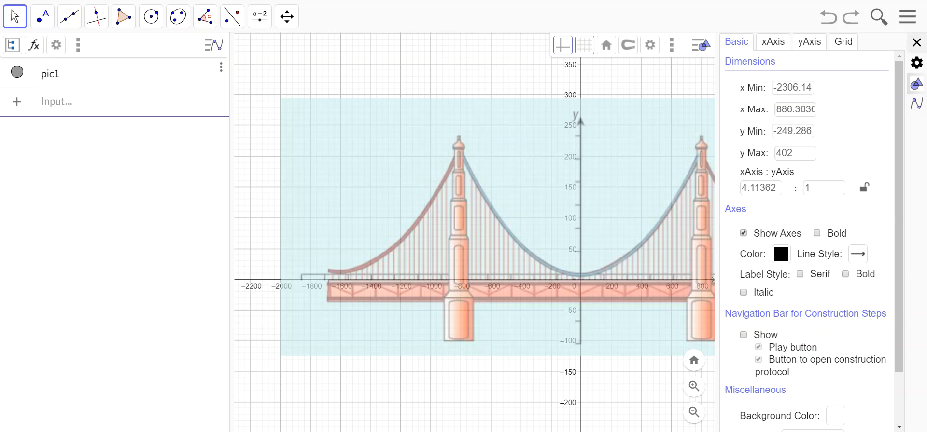
click(524, 193)
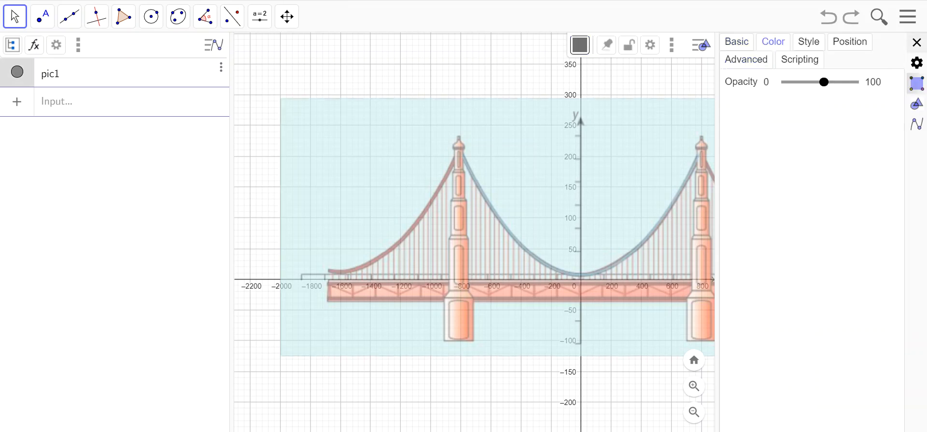
drag(824, 82, 853, 82)
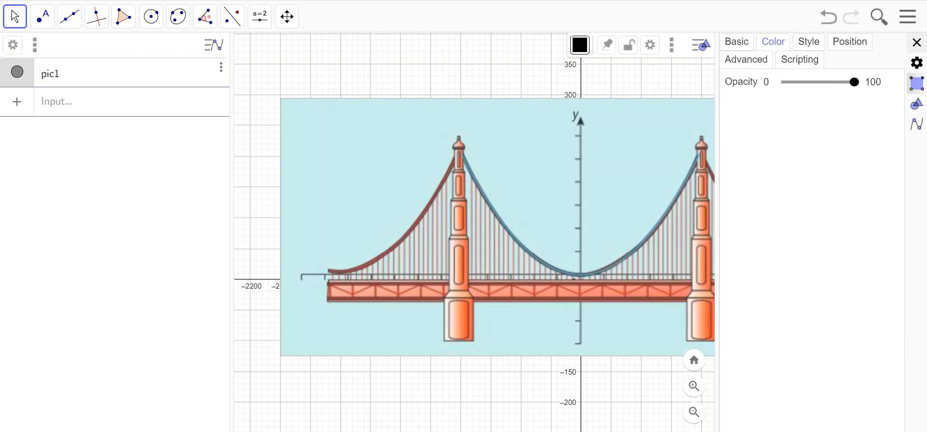
Step: Open the basic properties of pic1 and make it a background image
click(916, 43)
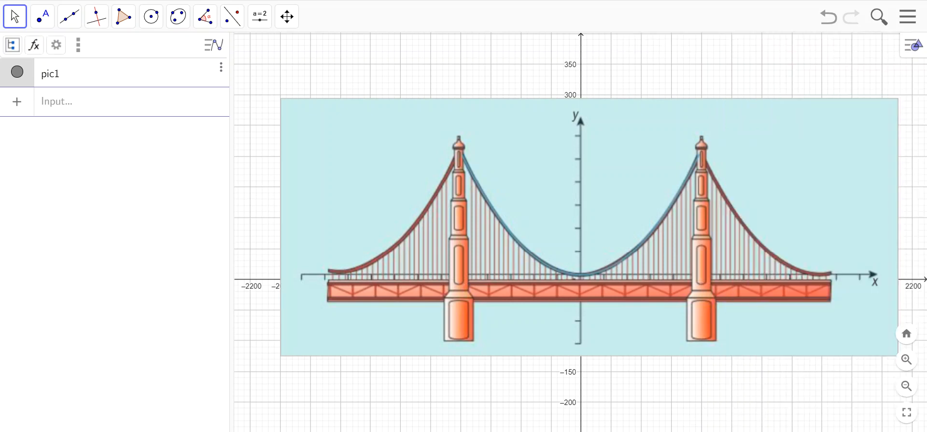
click(56, 45)
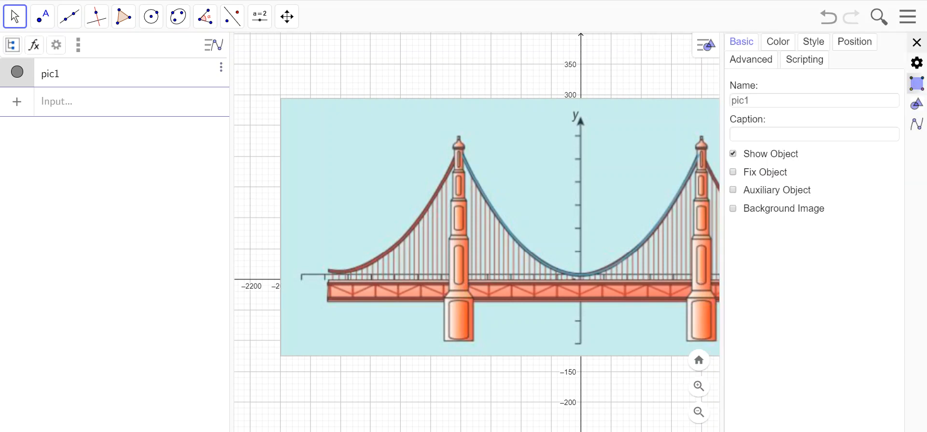
click(733, 209)
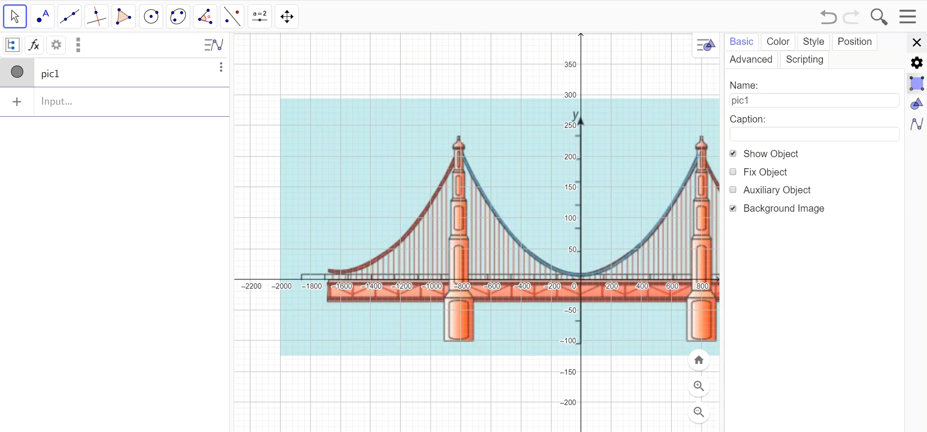
Step: Graph the horizontal line y = 227 to compare it with the tower tops, clear it, and close the settings
click(57, 102)
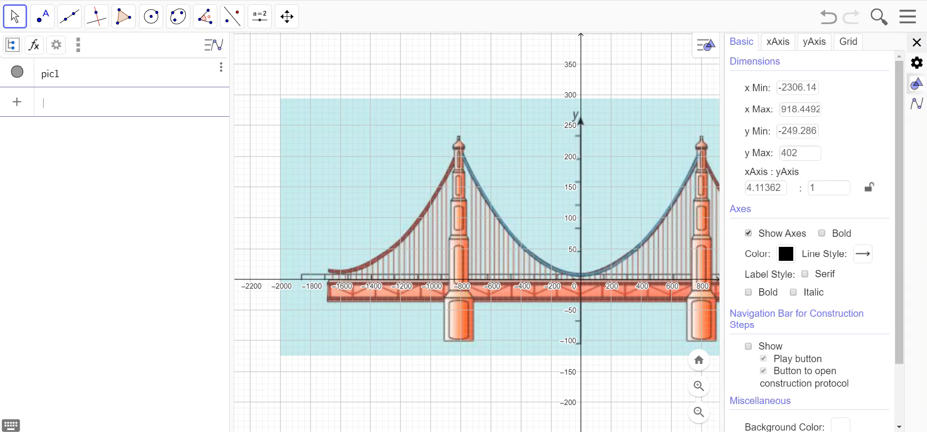
text(y = 22)
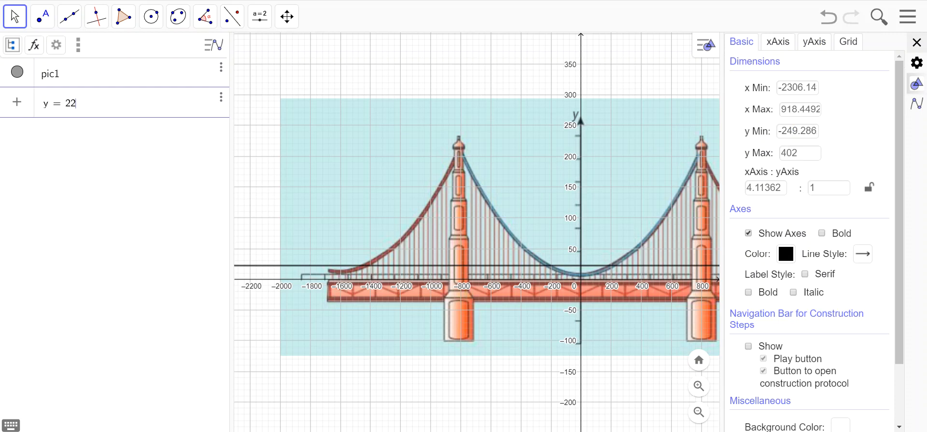
text(7)
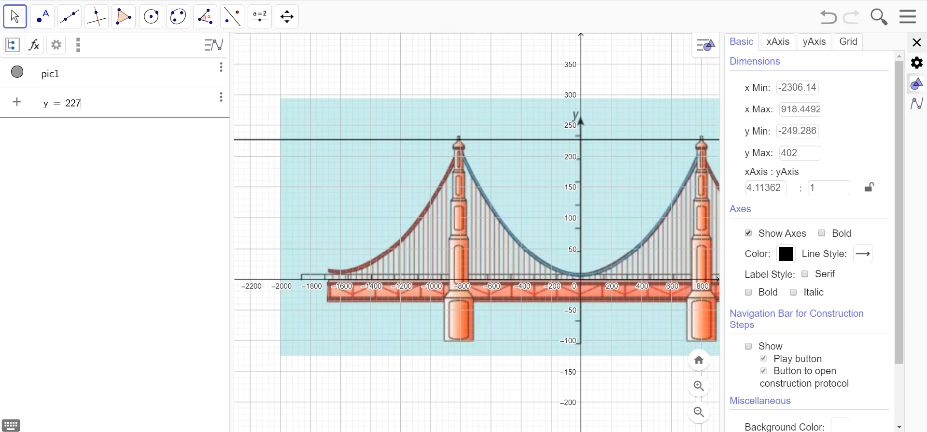
key(BackSpace)
key(BackSpace)
key(BackSpace)
key(BackSpace)
key(BackSpace)
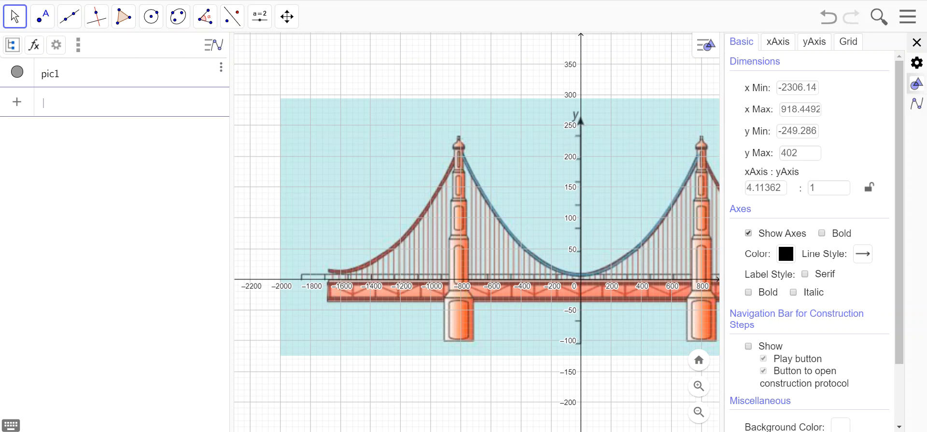
key(Escape)
click(916, 43)
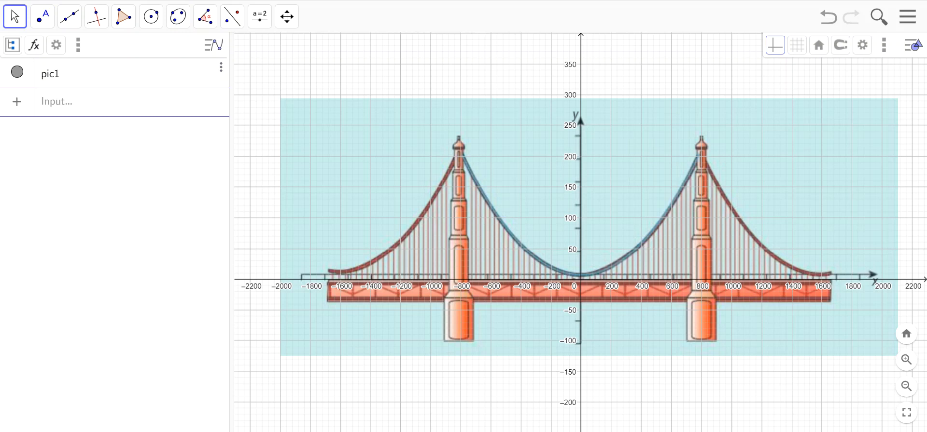
Step: Open the graphics view settings and review the basic, x-axis, y-axis and grid options
click(913, 45)
click(913, 46)
click(862, 45)
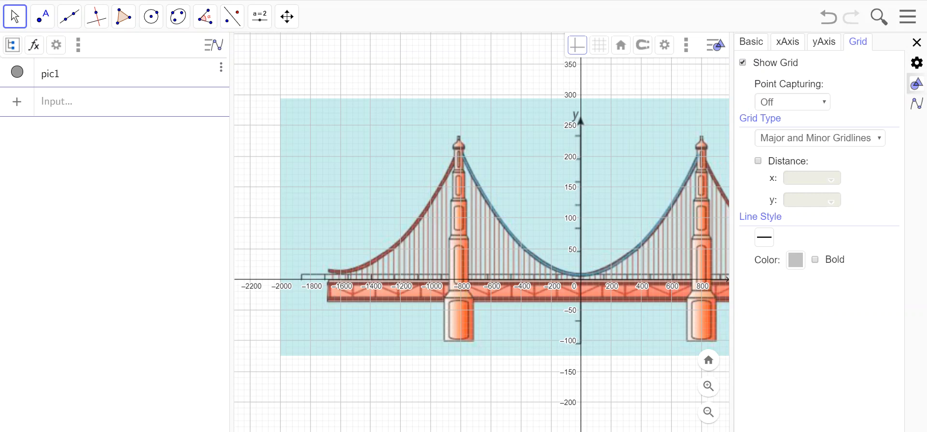
click(751, 42)
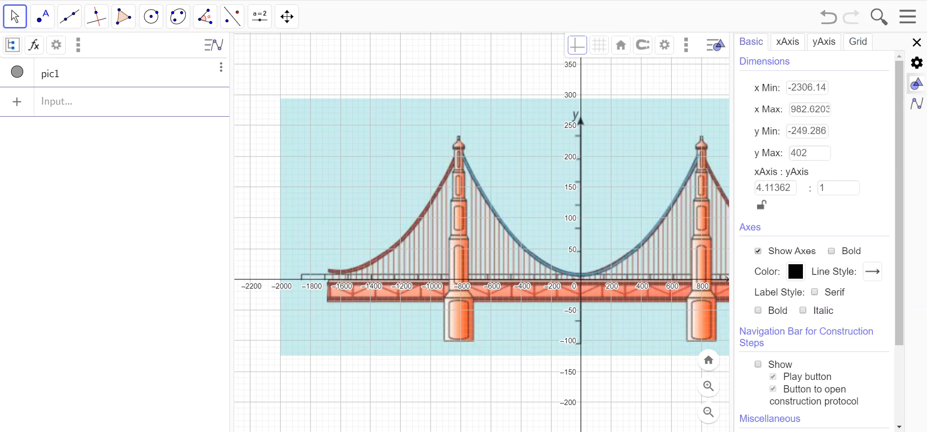
click(787, 42)
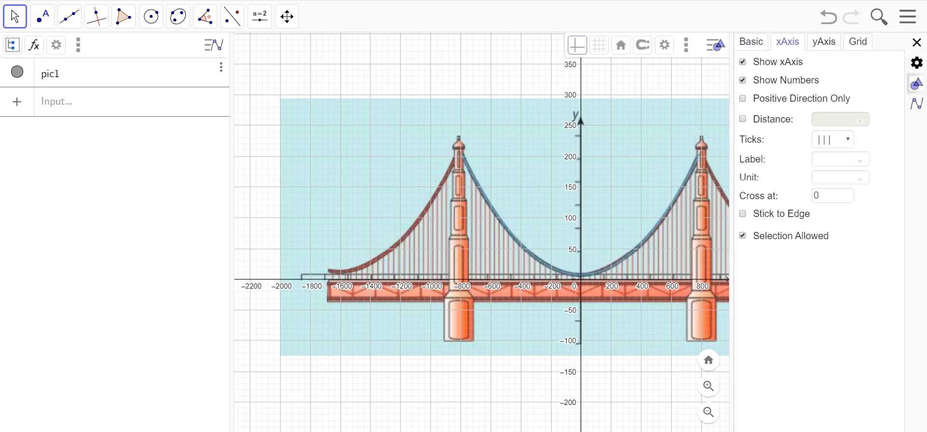
click(823, 42)
click(858, 42)
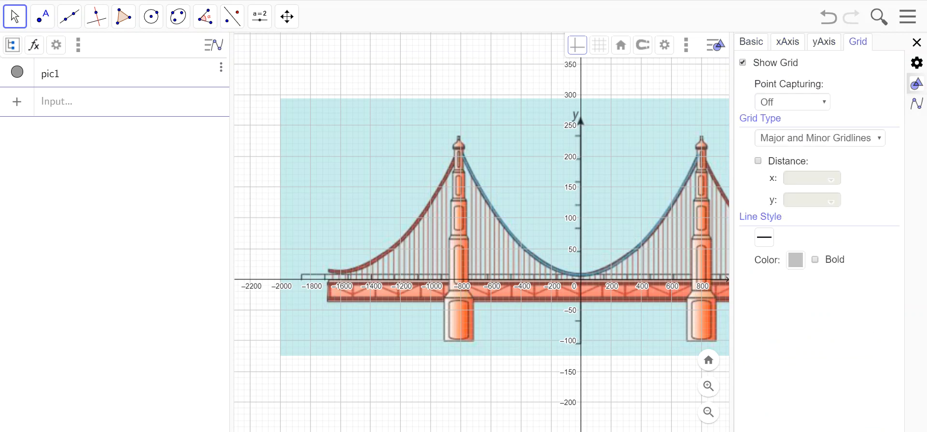
Step: Try to set the grid's Point Capturing to Automatic
click(792, 102)
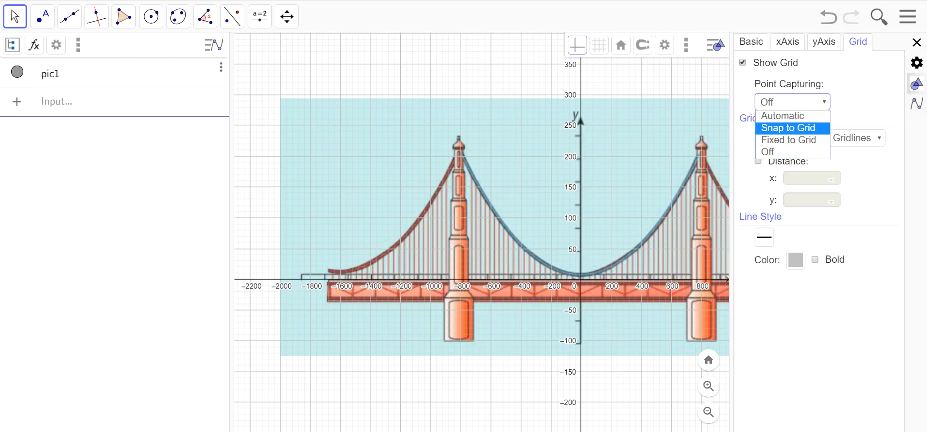
key(Down)
key(Up)
key(Up)
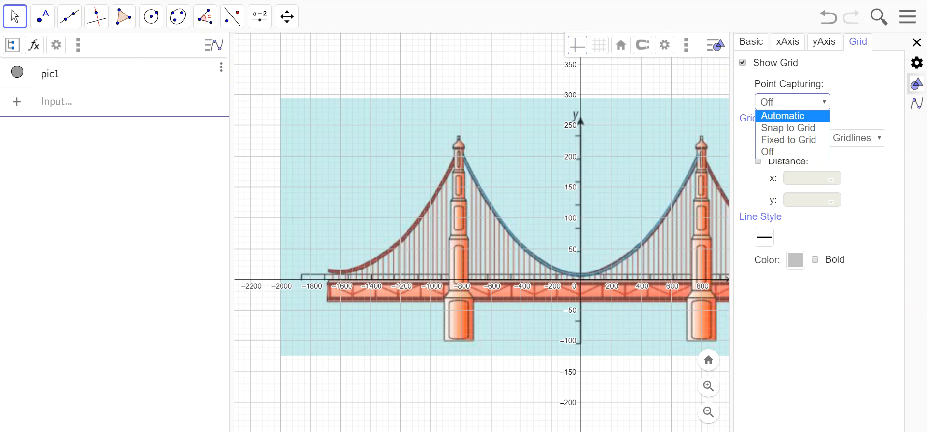
key(Return)
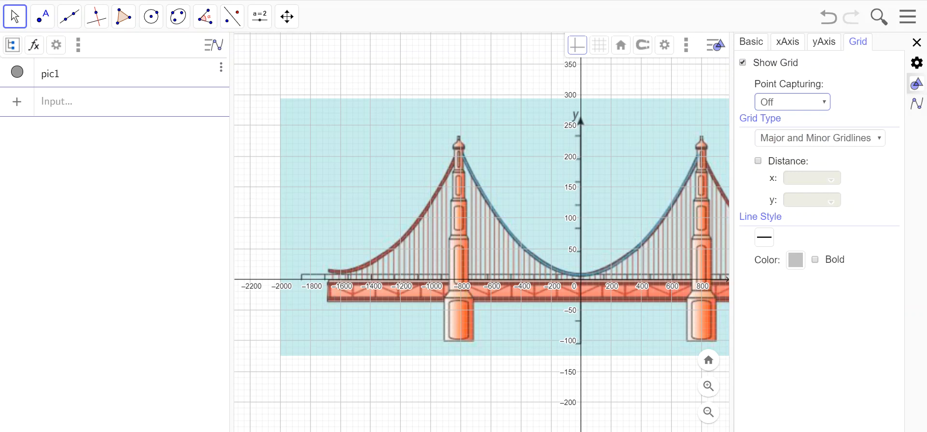
Step: Close the settings and place points at the blue cable's lowest point and both tower ends, about (0, 8), (778, 200) and (-790, 201)
click(917, 43)
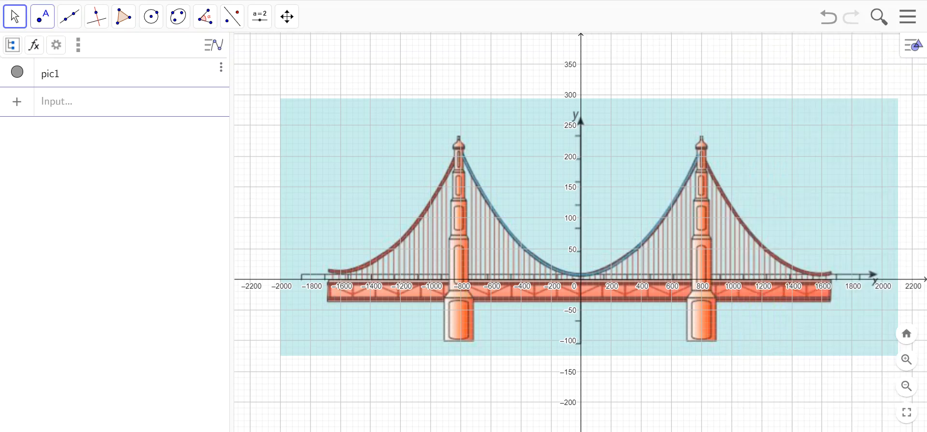
click(42, 16)
click(63, 50)
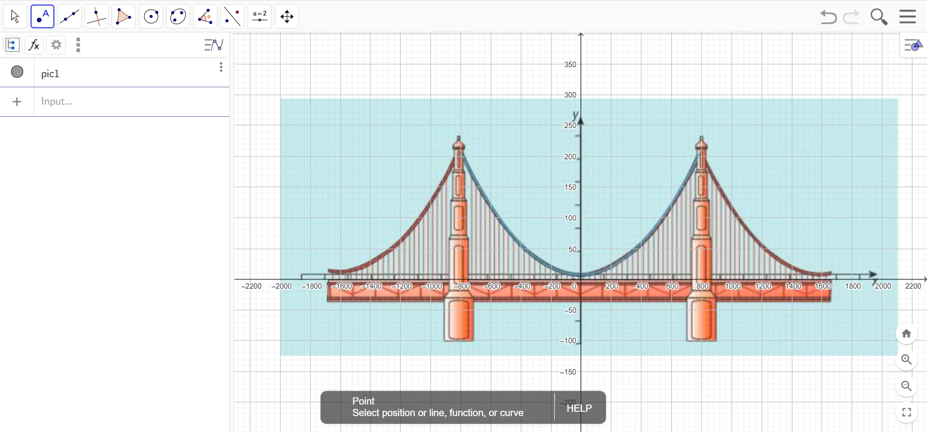
click(581, 274)
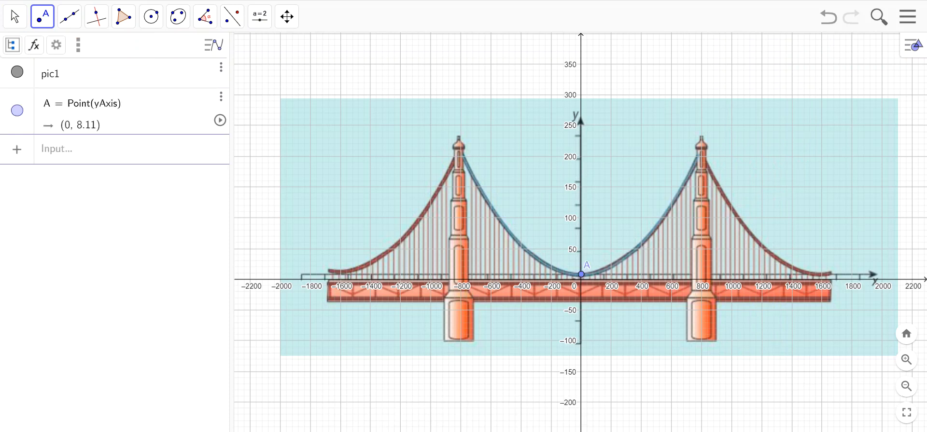
click(698, 156)
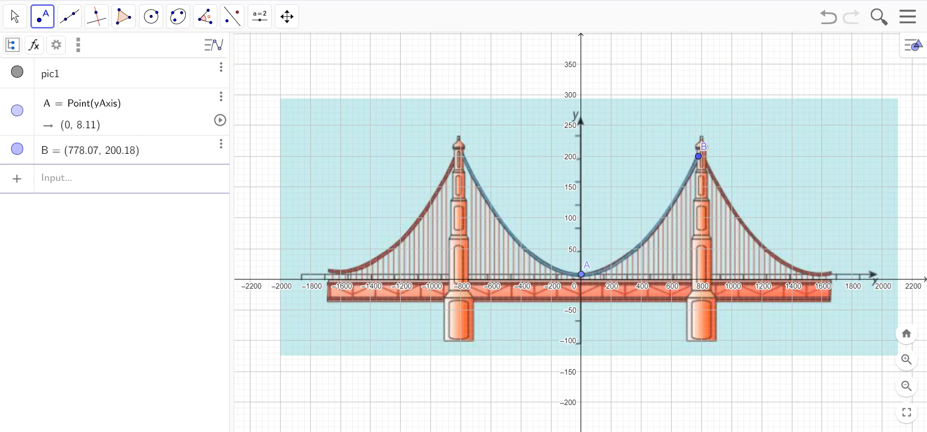
click(462, 156)
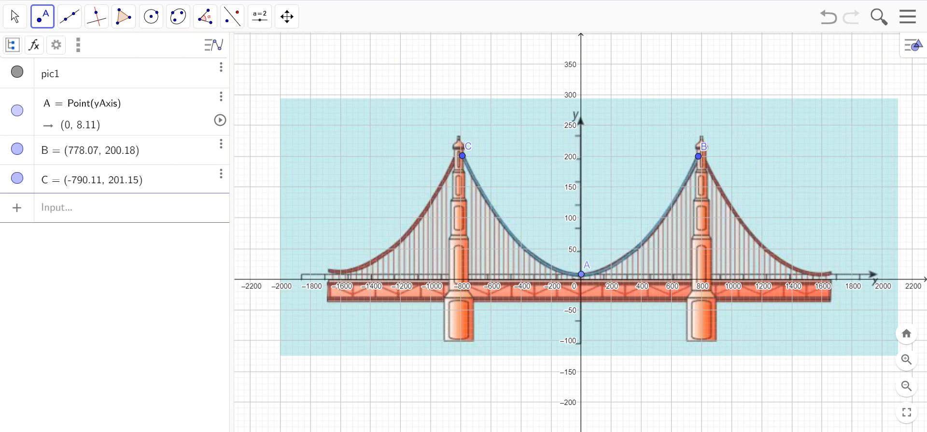
Step: Place six more points along the blue cable between the towers, at x about -670, -517, -305, 289, 493 and 654
click(480, 190)
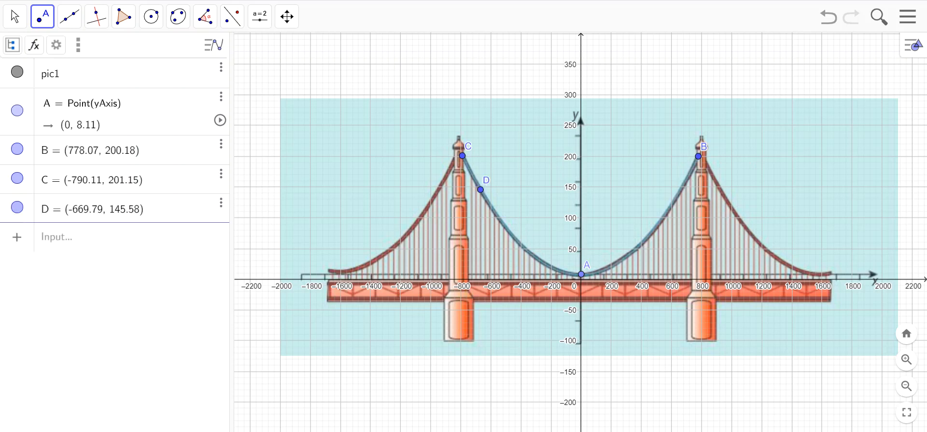
click(503, 226)
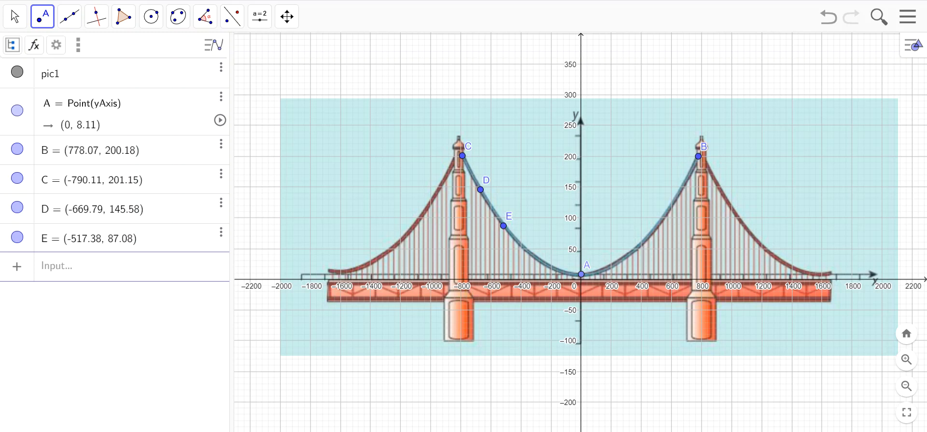
click(536, 256)
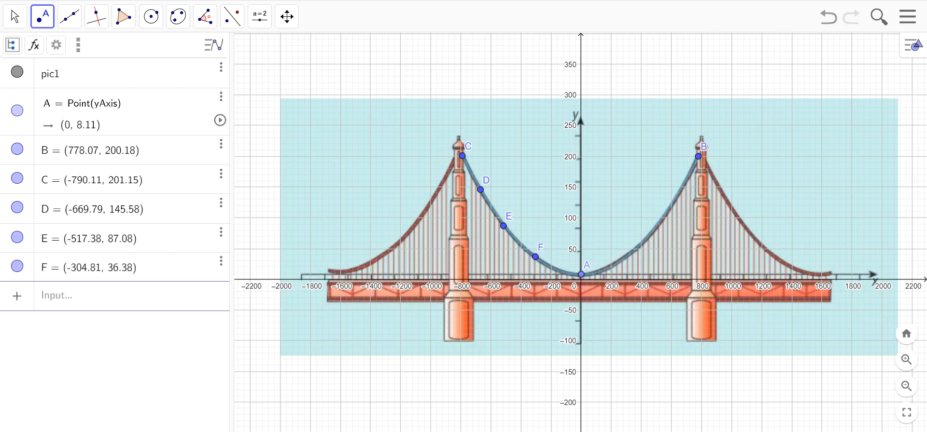
click(625, 258)
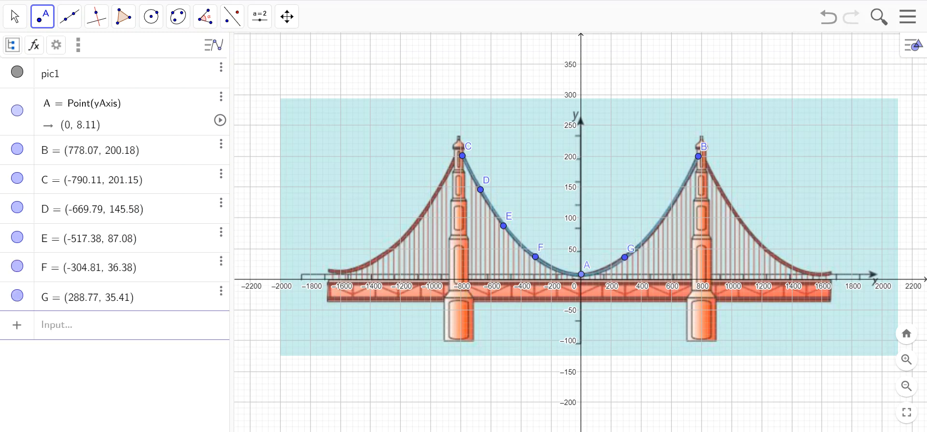
click(655, 227)
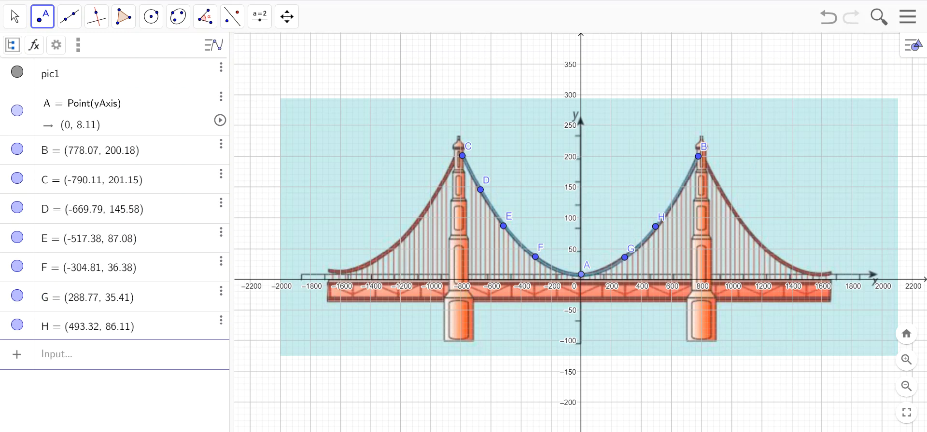
click(679, 192)
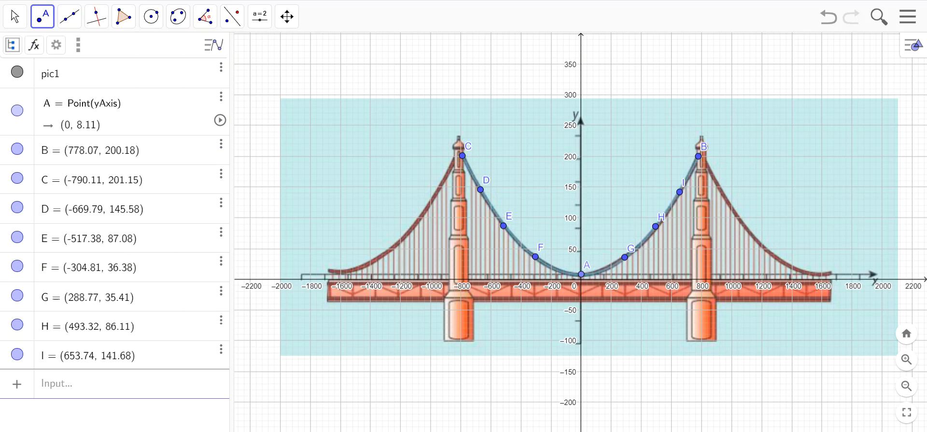
Step: Hide pic1 and graph the general quadratic y = ax² + bx + c with sliders for a, b and c
click(17, 72)
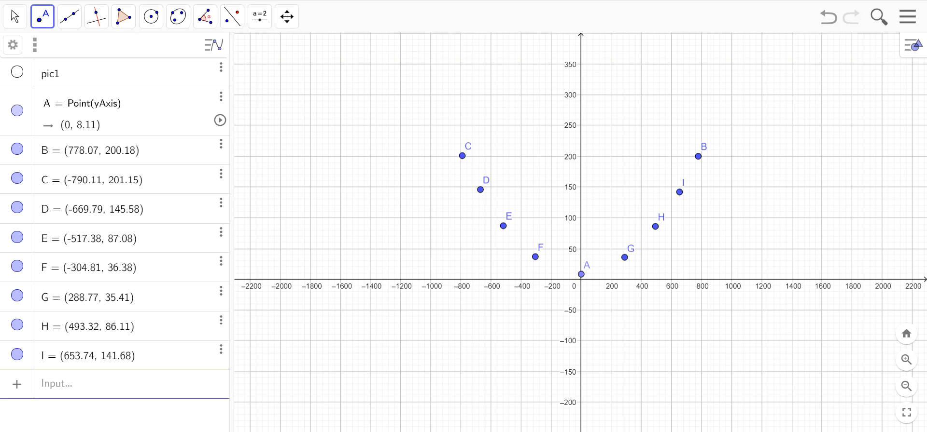
click(97, 384)
text(y = )
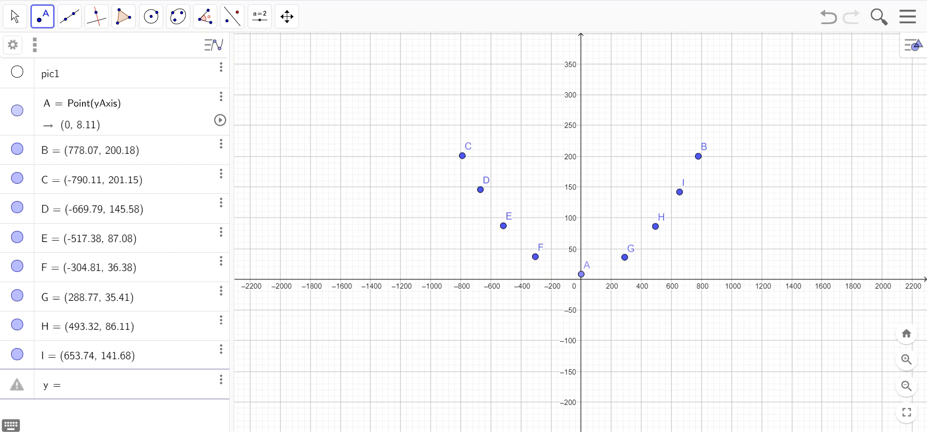
text(ax)
click(11, 426)
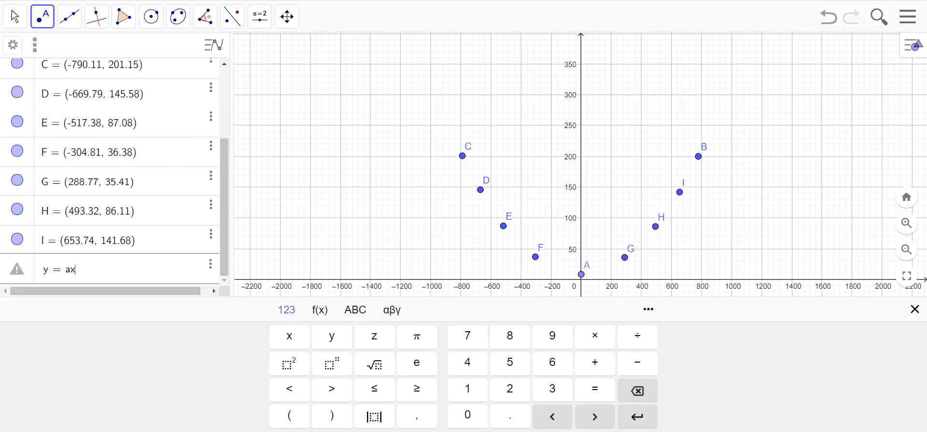
click(289, 364)
click(594, 362)
text(bx + c)
key(Return)
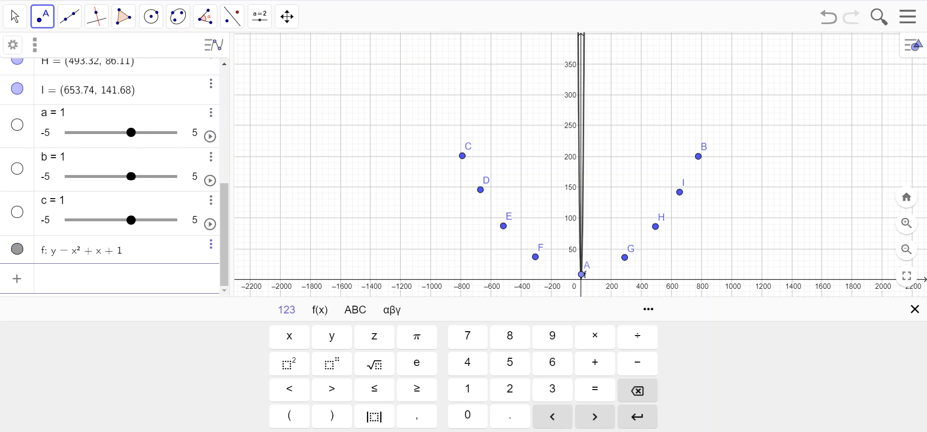
Step: Set slider a to 0, look at its basic properties, and close the settings
click(224, 235)
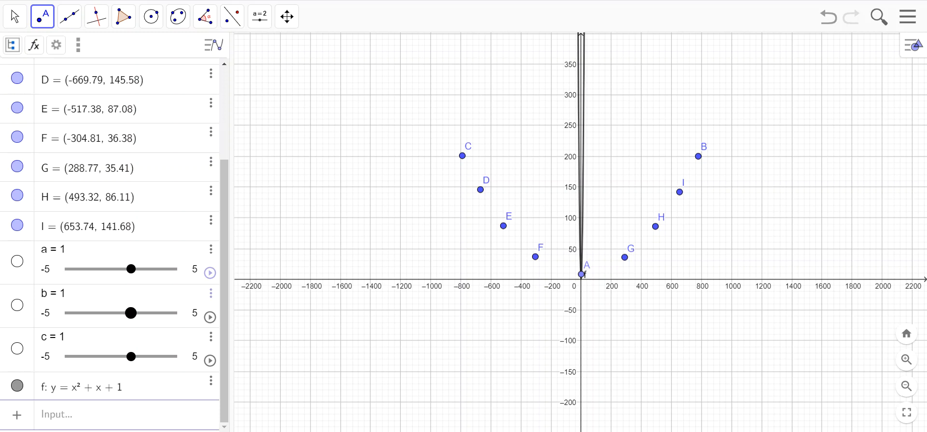
drag(131, 269, 120, 269)
click(210, 293)
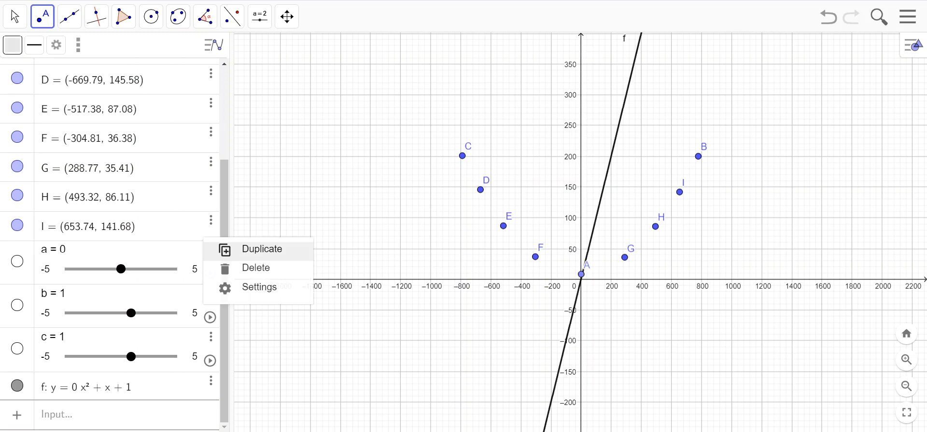
click(260, 288)
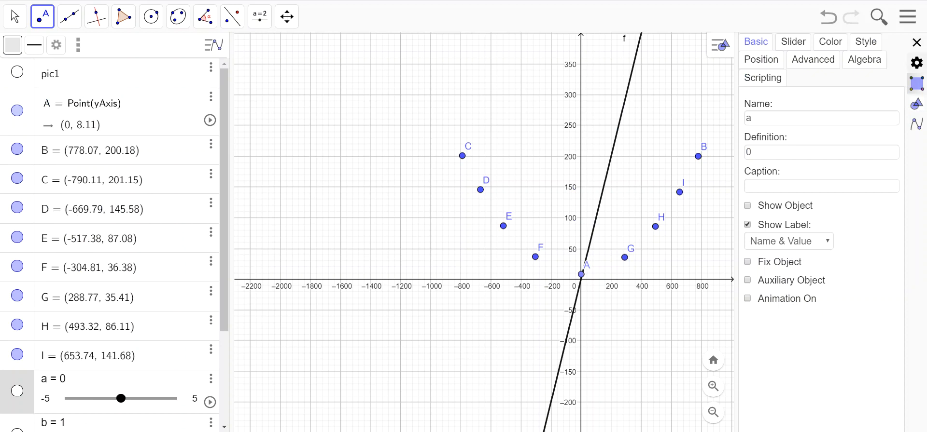
click(916, 42)
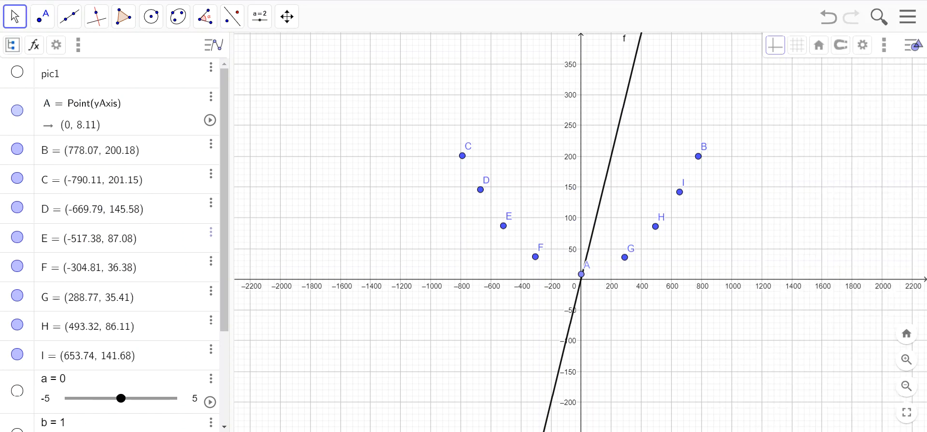
Step: Set slider a to 0.4 and slider b to 1.2
scroll(111, 241, down, 1)
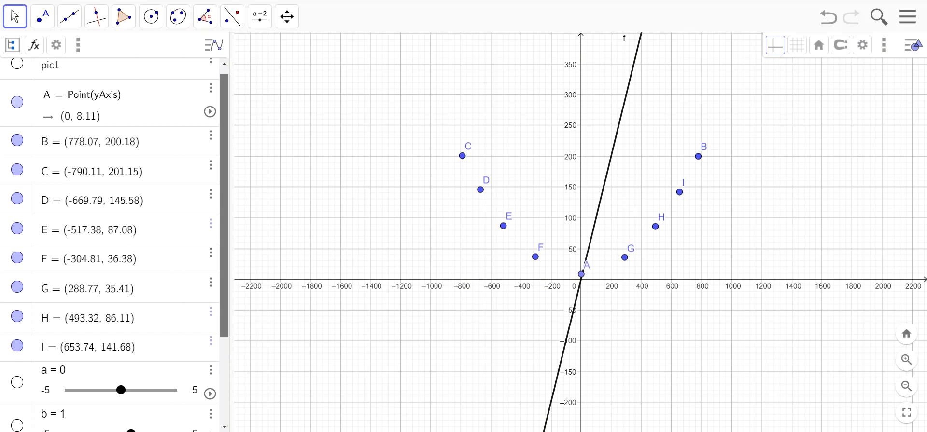
scroll(114, 239, down, 3)
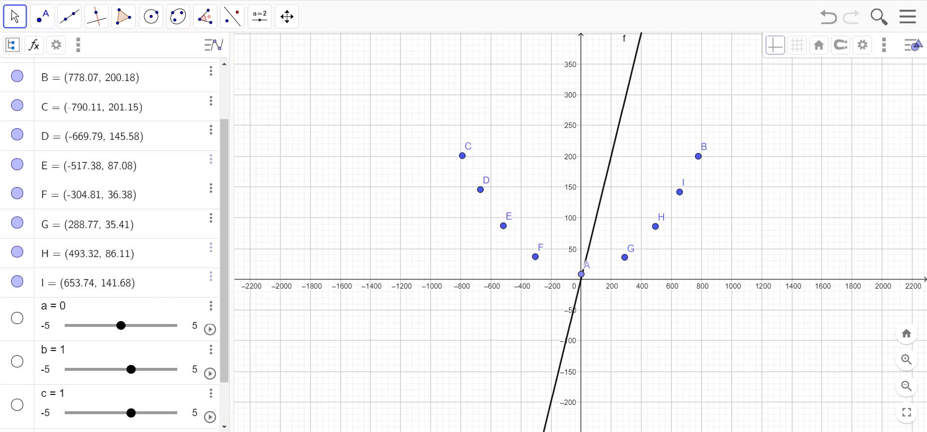
mouse_move(121, 326)
mouse_down()
mouse_move(133, 326)
mouse_move(125, 325)
mouse_up()
mouse_move(131, 370)
mouse_down()
mouse_move(104, 370)
mouse_move(150, 370)
mouse_move(133, 369)
mouse_up()
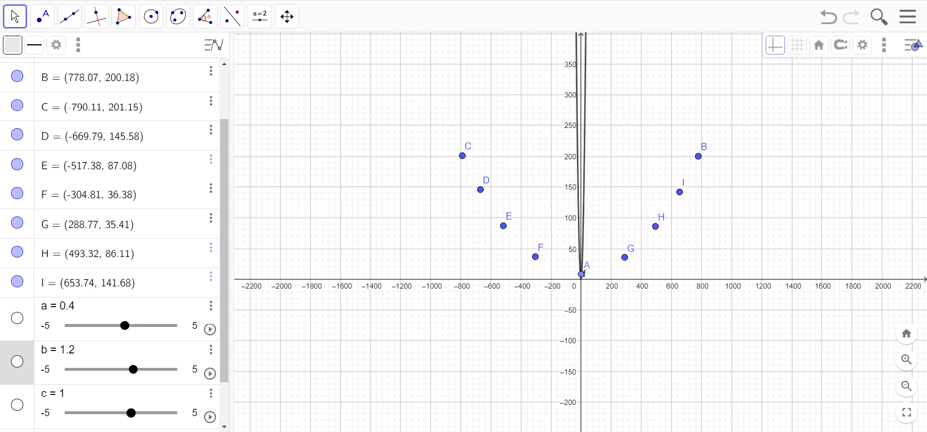